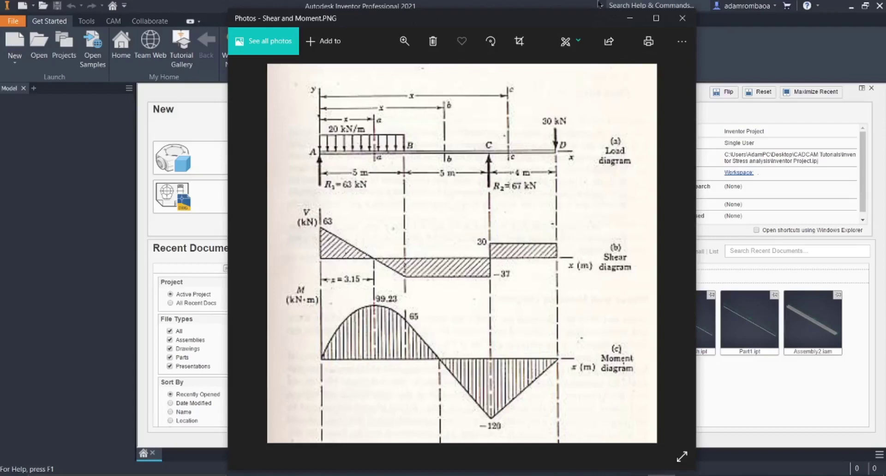
Create a new part from the metric Standard (mm).ipt template
{"action": "left_click", "coordinate": [629, 19]}
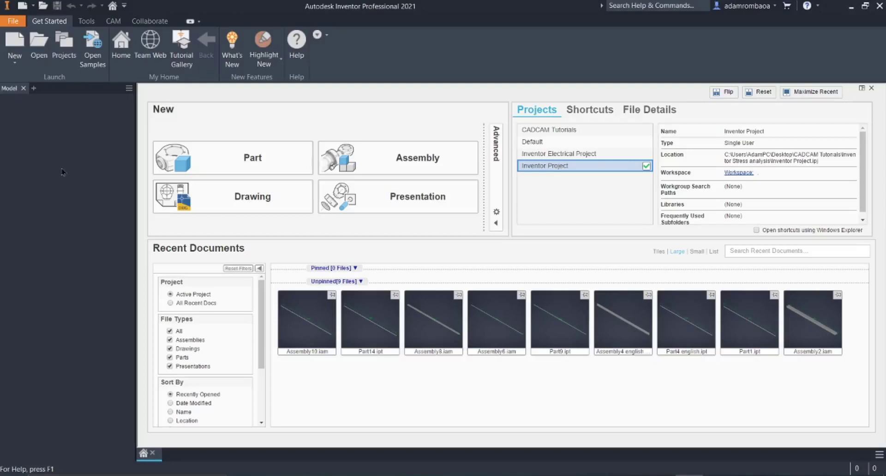
{"action": "left_click", "coordinate": [13, 42]}
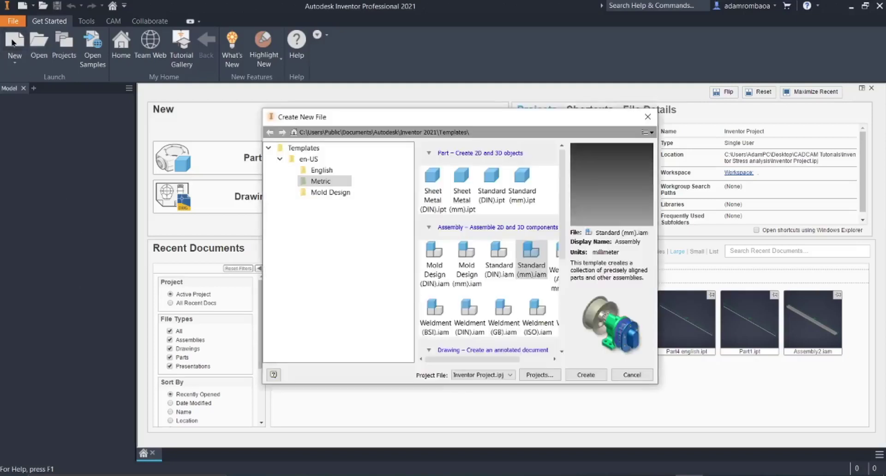
{"action": "left_click", "coordinate": [526, 193]}
{"action": "left_click", "coordinate": [582, 375]}
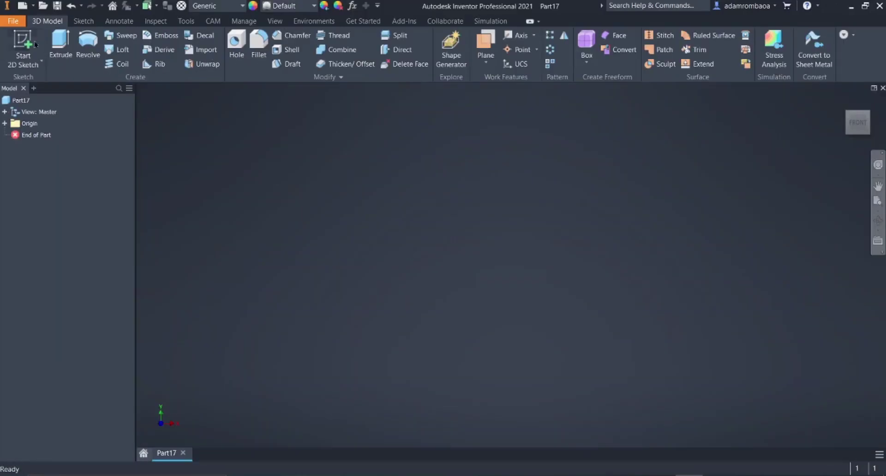
Check the beam's span in the Shear and Moment load diagram and start a 2D sketch on the XY plane
{"action": "key", "text": "alt+Tab"}
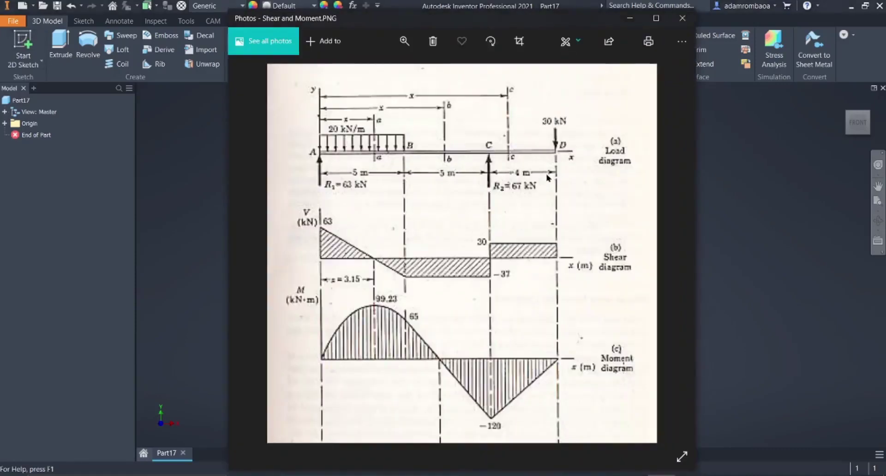
{"action": "left_click", "coordinate": [182, 158]}
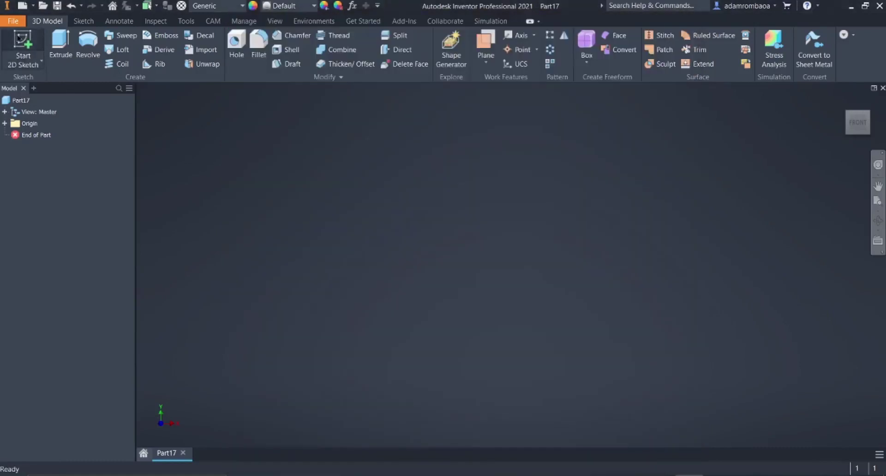
{"action": "left_click", "coordinate": [19, 38]}
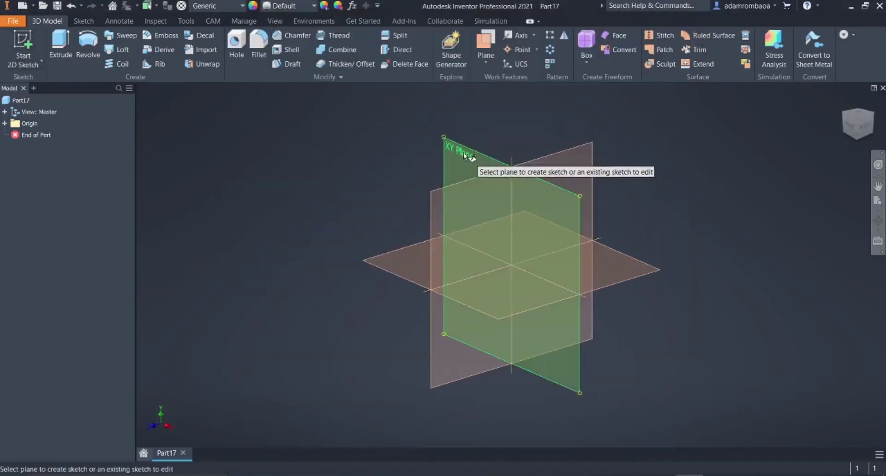
{"action": "left_click", "coordinate": [464, 153]}
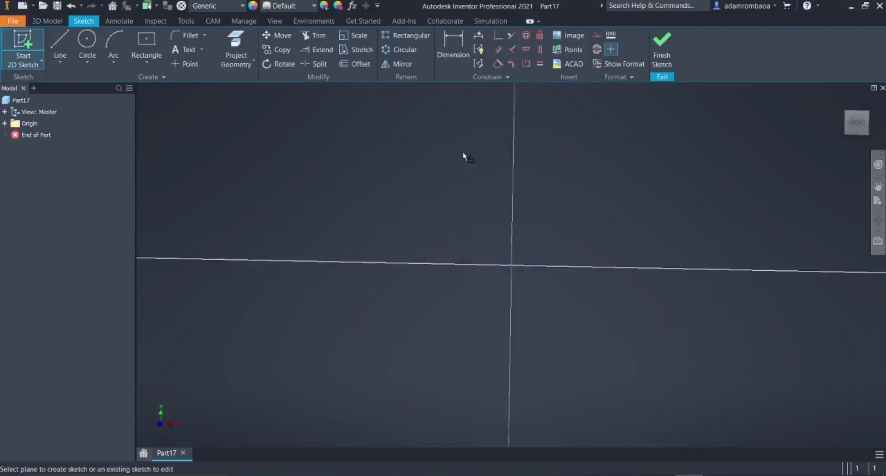
Draw a horizontal line 14000 mm long from the origin and finish the sketch
{"action": "key", "text": "l"}
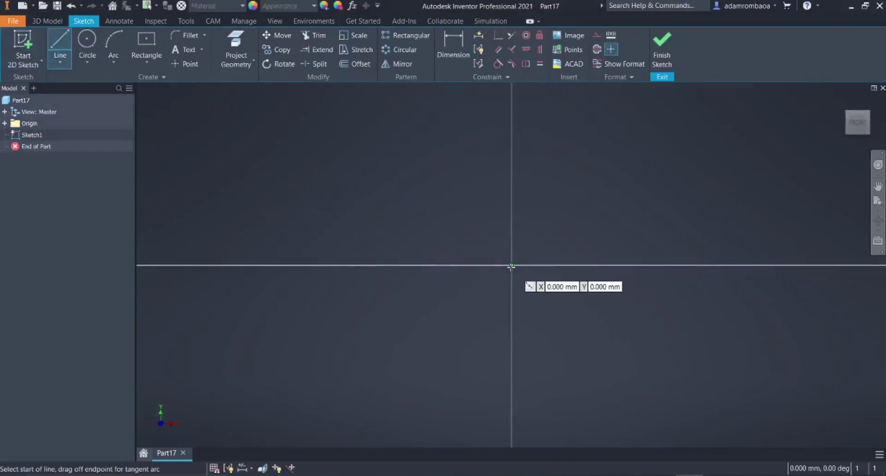
{"action": "left_click", "coordinate": [511, 266]}
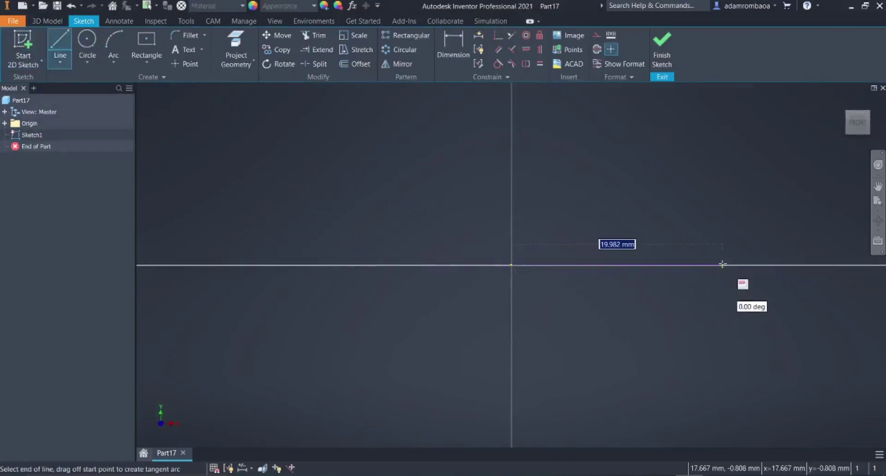
{"action": "type", "text": "1"}
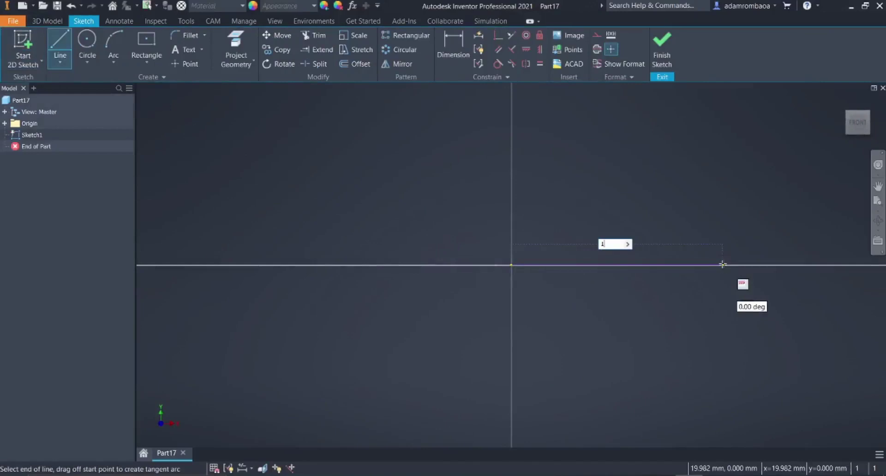
{"action": "type", "text": "4000"}
{"action": "key", "text": "Return"}
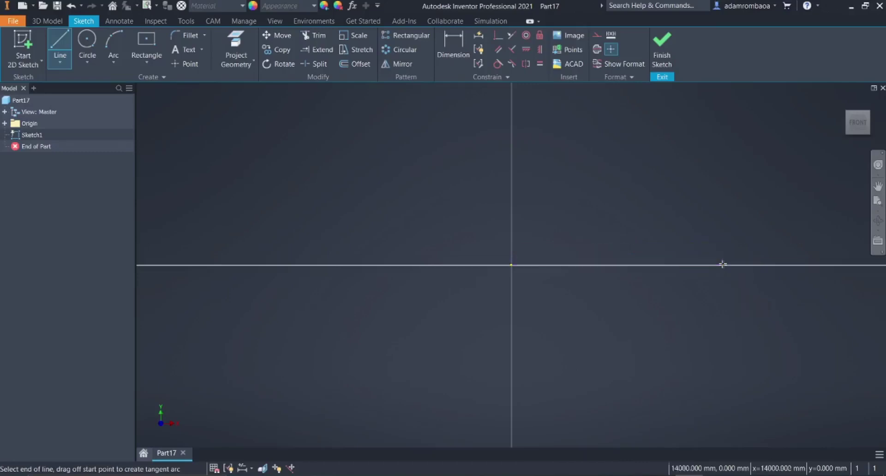
{"action": "right_click", "coordinate": [673, 174]}
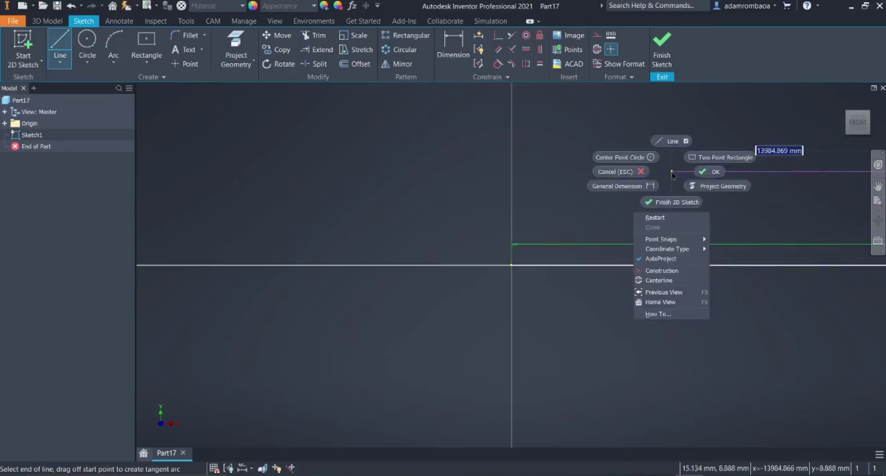
{"action": "left_click", "coordinate": [711, 171]}
{"action": "left_click", "coordinate": [847, 111]}
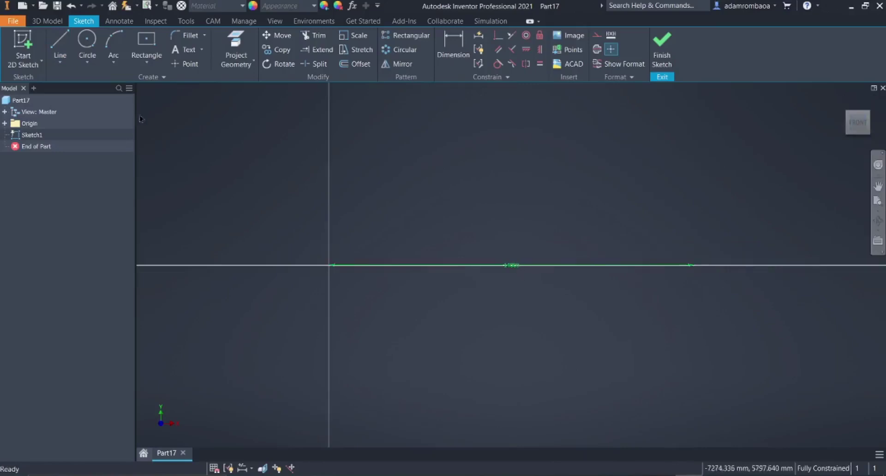
{"action": "left_click", "coordinate": [662, 46]}
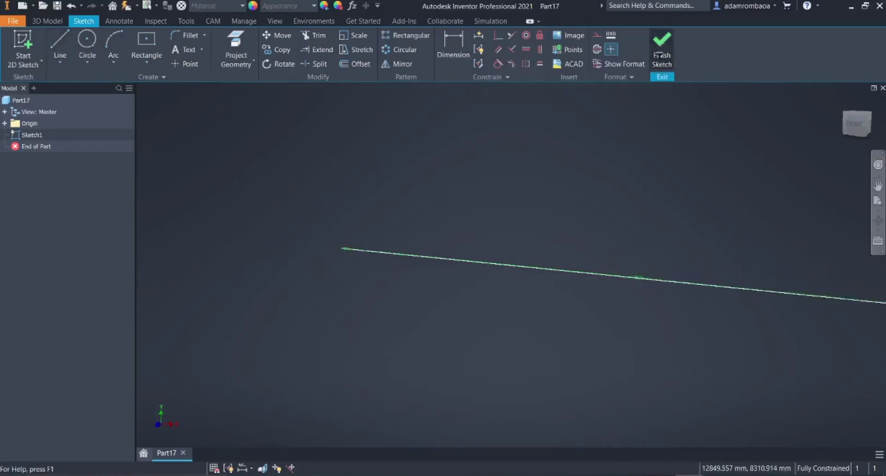
Save the part as Part17 in the Inventor Stress analysis folder
{"action": "left_click", "coordinate": [56, 6]}
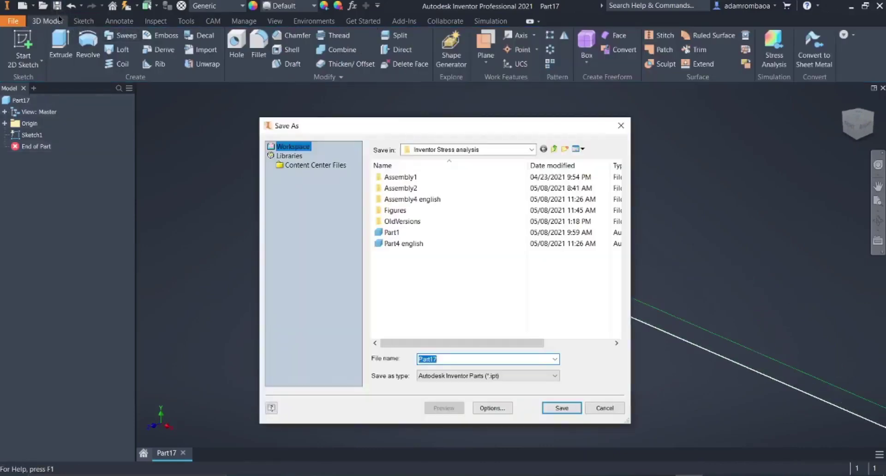
{"action": "left_click", "coordinate": [453, 362]}
{"action": "left_click", "coordinate": [557, 409]}
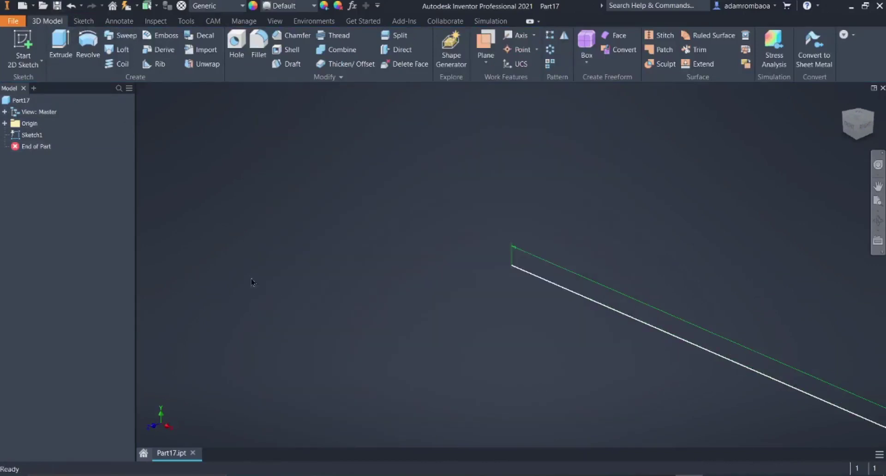
Create a new assembly from the metric Standard (mm).iam template
{"action": "left_click", "coordinate": [23, 7]}
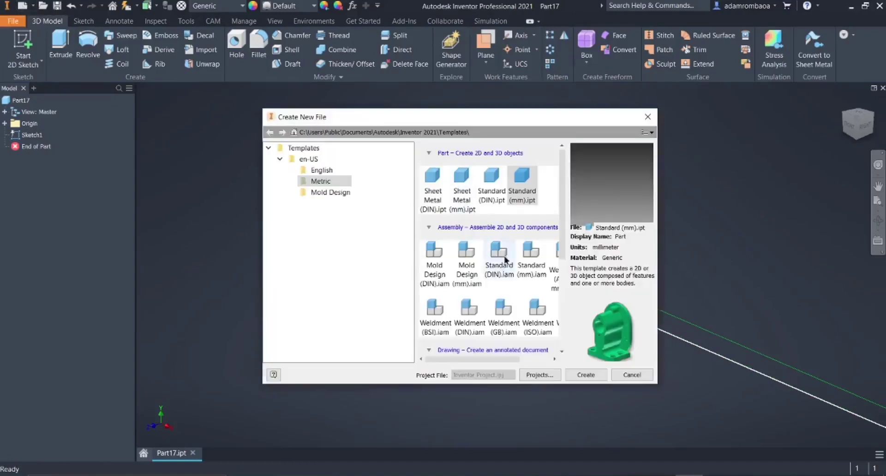
{"action": "left_click", "coordinate": [529, 259]}
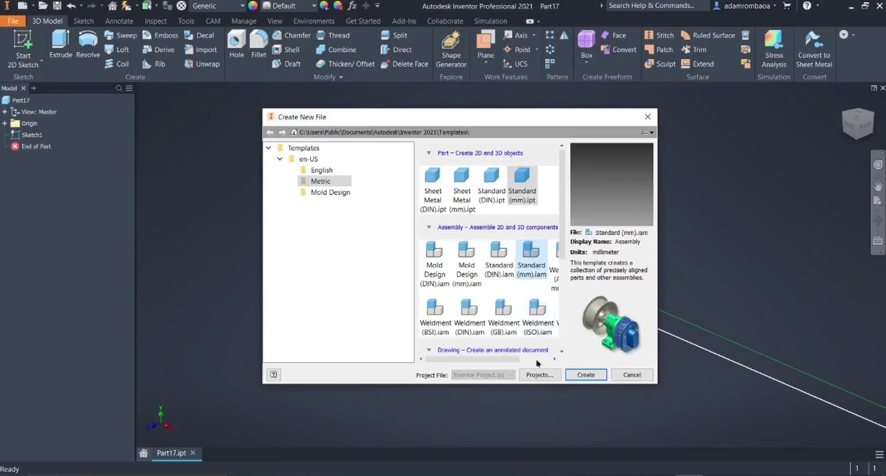
{"action": "left_click", "coordinate": [585, 375]}
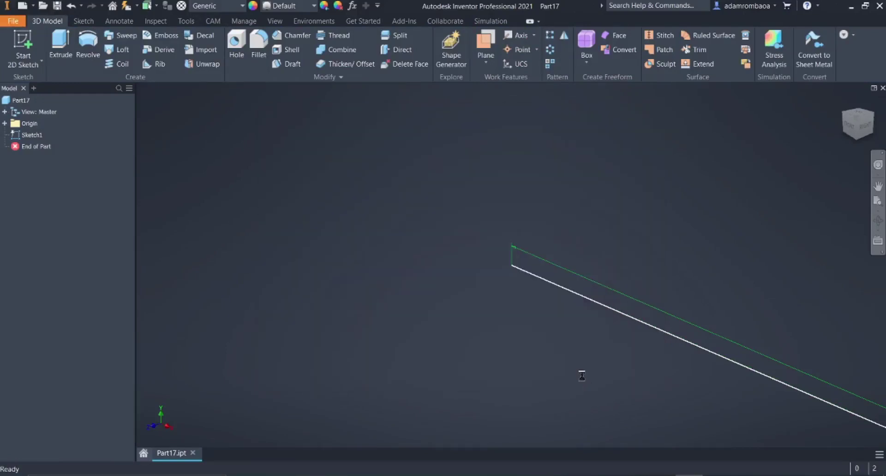
Place a single instance of Part17 in the assembly, grounded at the origin
{"action": "left_click", "coordinate": [15, 44]}
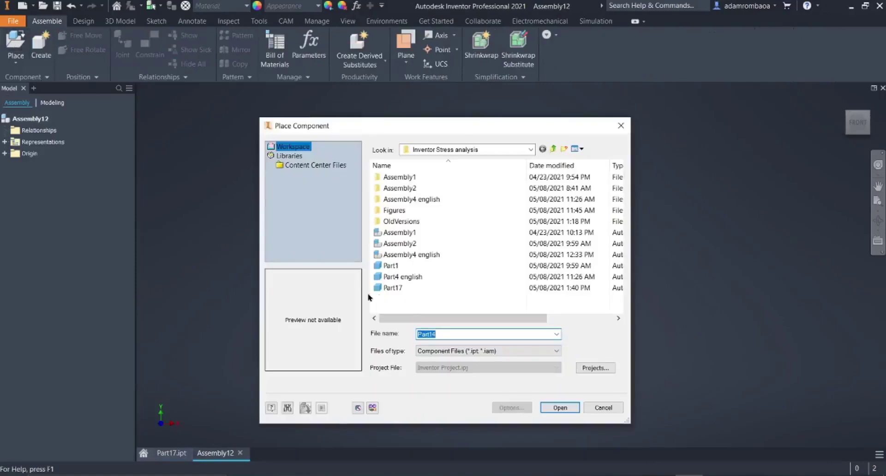
{"action": "left_click", "coordinate": [392, 288]}
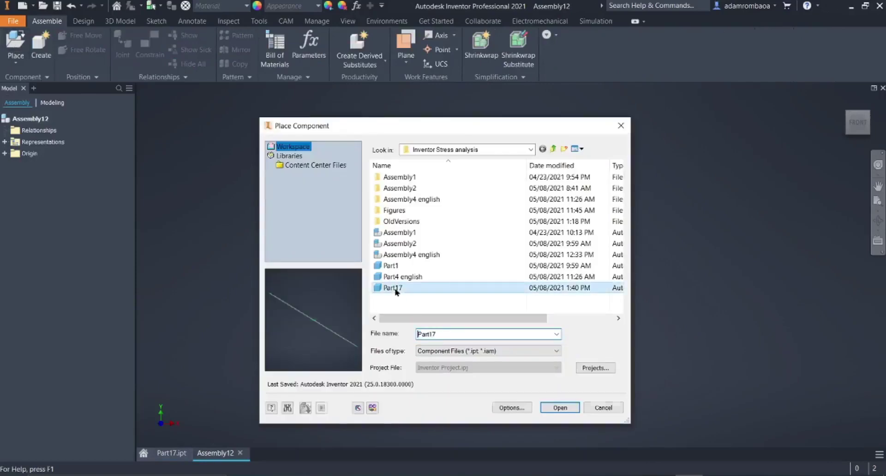
{"action": "left_click", "coordinate": [561, 408]}
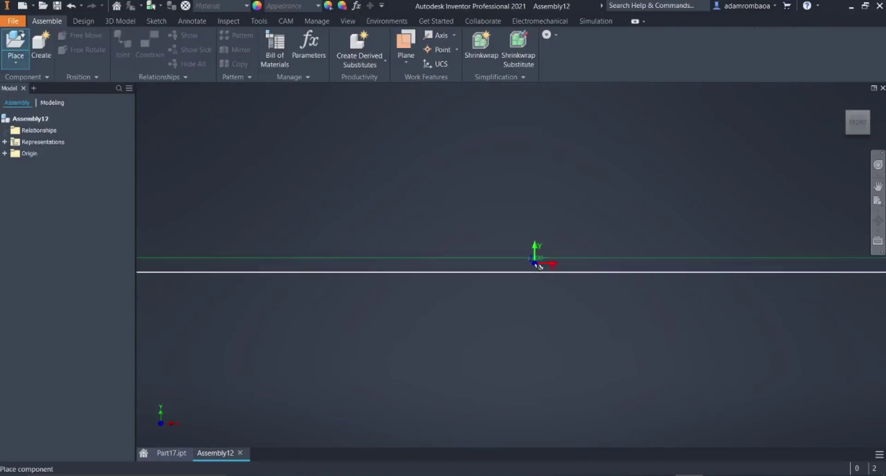
{"action": "right_click", "coordinate": [528, 215]}
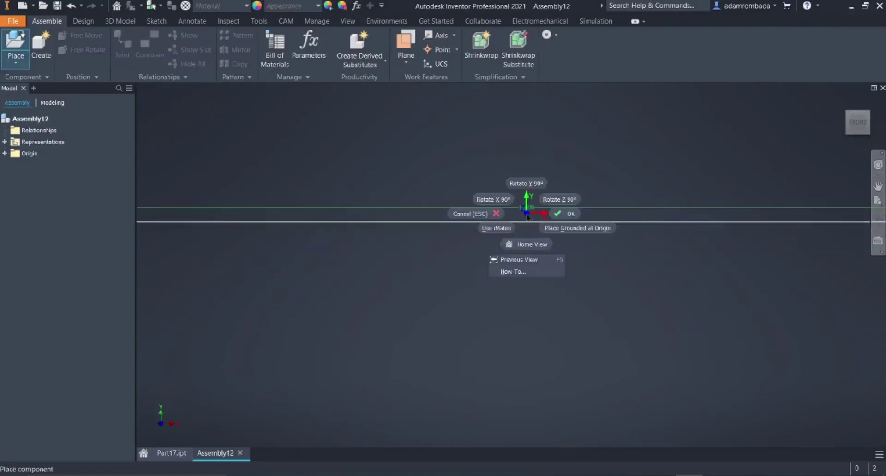
{"action": "left_click", "coordinate": [592, 230]}
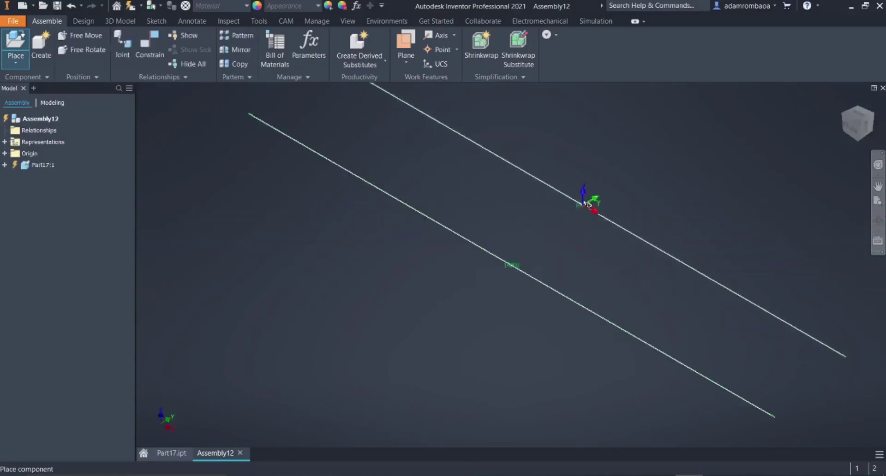
{"action": "right_click", "coordinate": [565, 171]}
{"action": "left_click", "coordinate": [597, 178]}
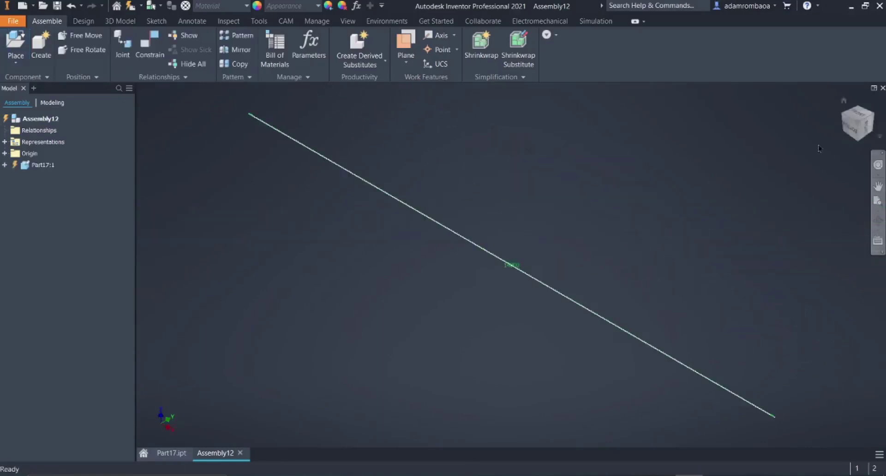
Update the assembly and save it as Assembly12 together with its dependent part in the Inventor Stress analysis folder
{"action": "left_click", "coordinate": [858, 119]}
{"action": "left_click", "coordinate": [873, 103]}
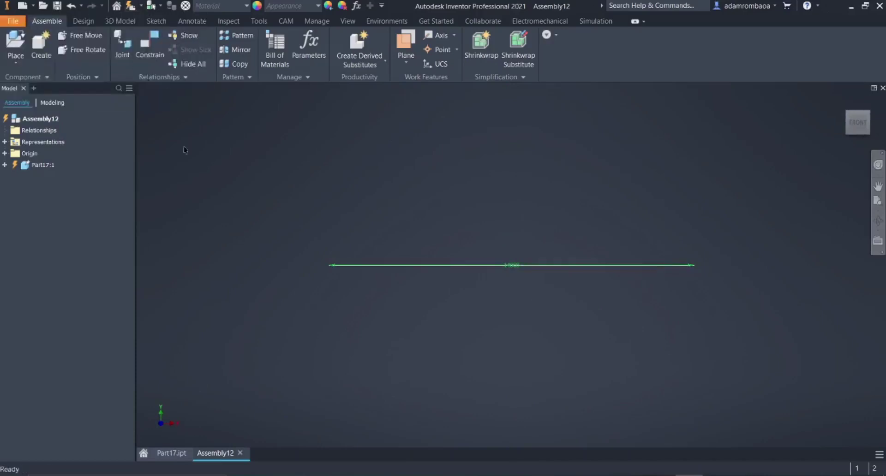
{"action": "left_click", "coordinate": [128, 8]}
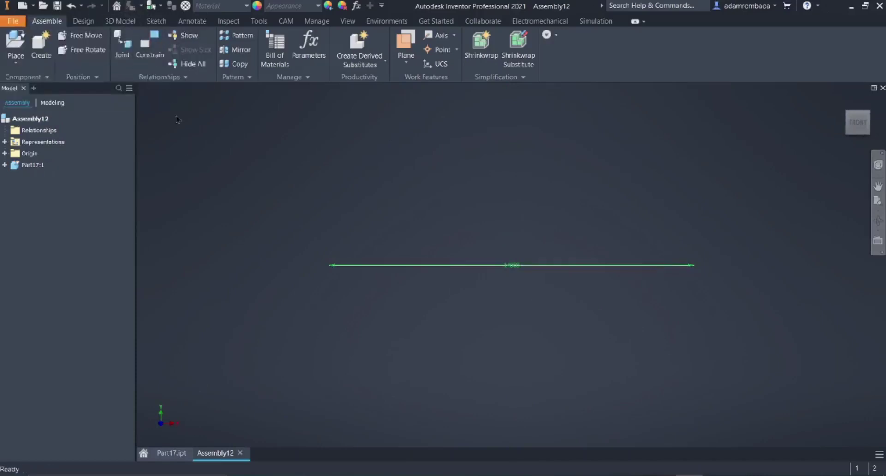
{"action": "left_click", "coordinate": [58, 7]}
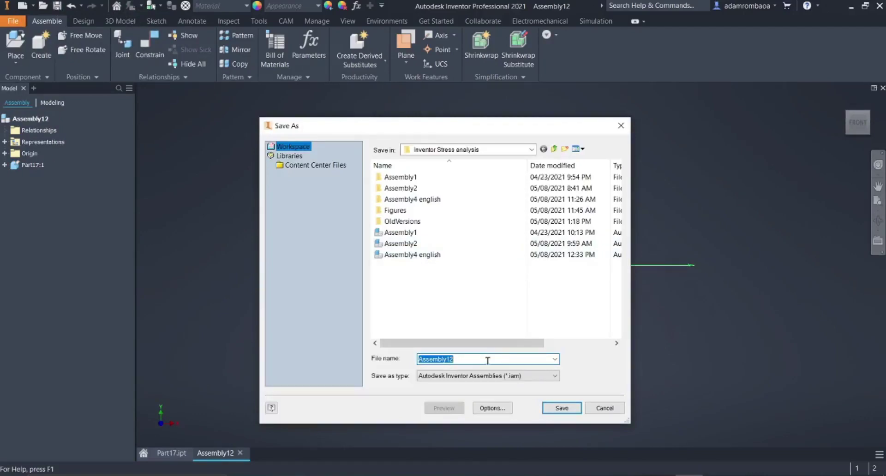
{"action": "left_click", "coordinate": [561, 409]}
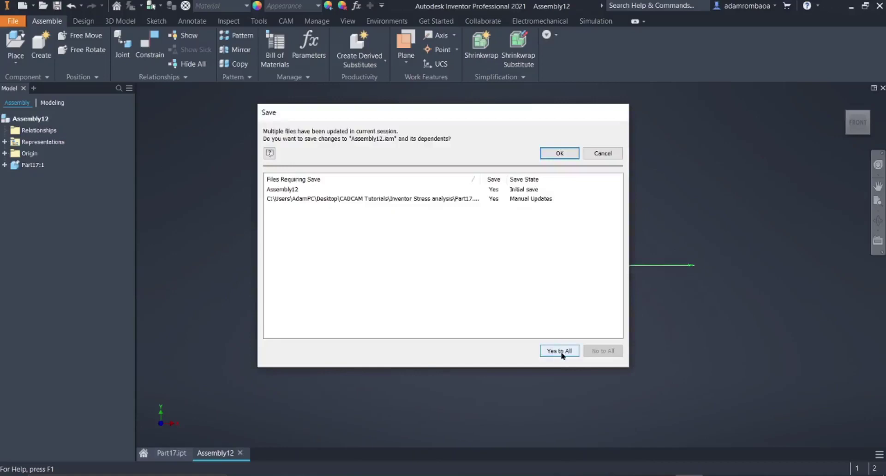
{"action": "left_click", "coordinate": [559, 154]}
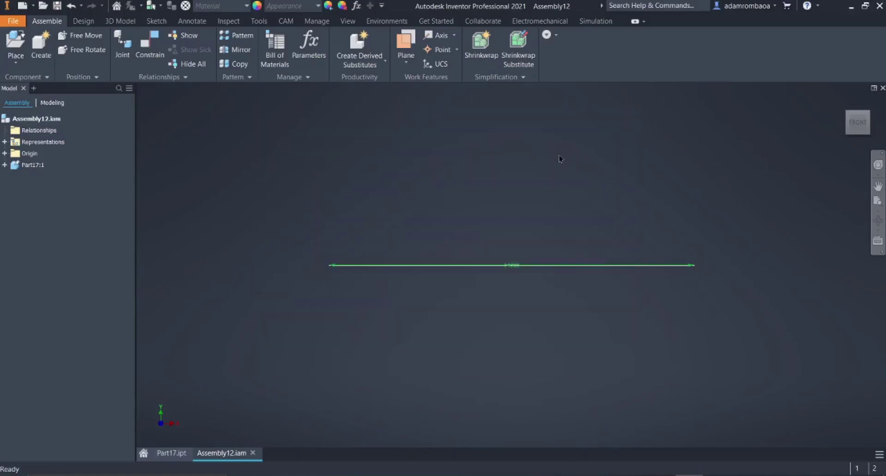
Insert an ANSI I-beam frame member, size UP8 x 30 x7.88 in mild steel, along the 14 m sketch line with default naming
{"action": "left_click", "coordinate": [84, 22]}
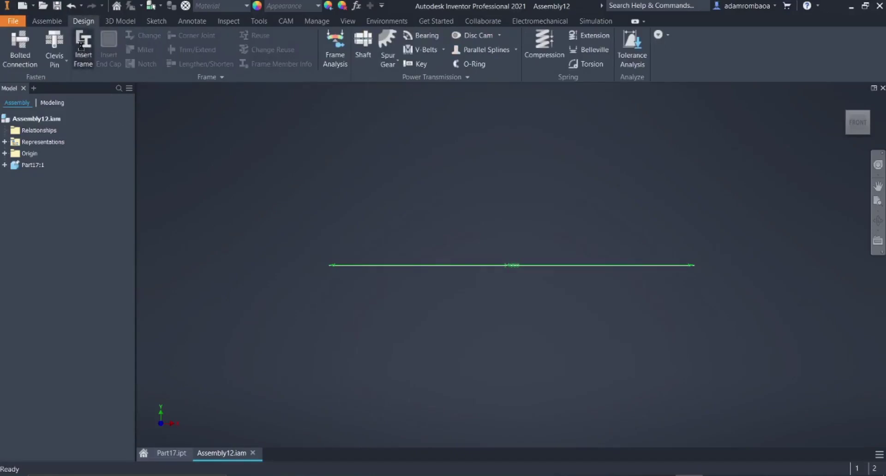
{"action": "left_click", "coordinate": [83, 46]}
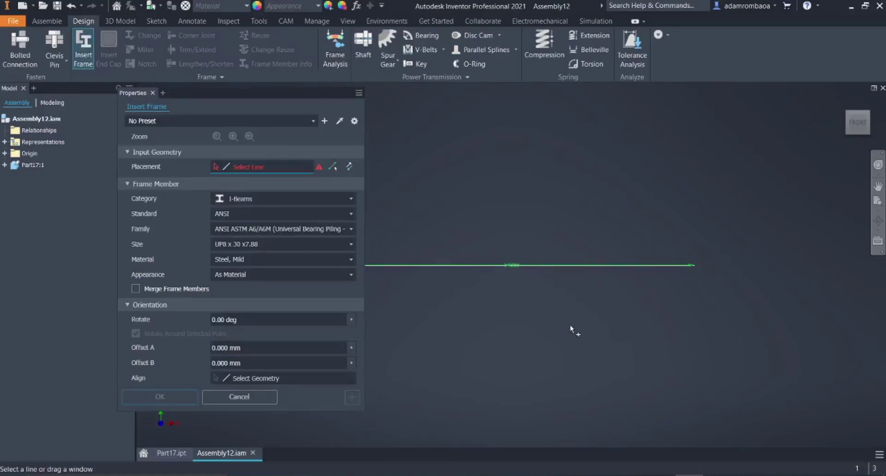
{"action": "left_click", "coordinate": [601, 267]}
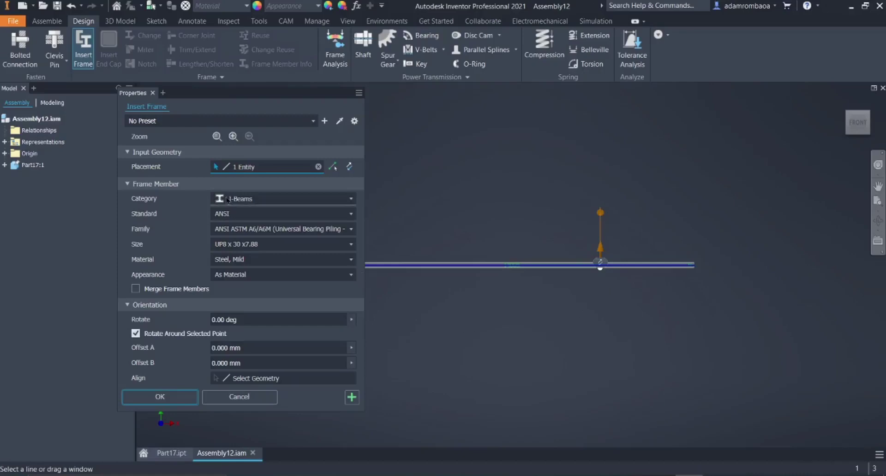
{"action": "key", "text": "alt+Tab"}
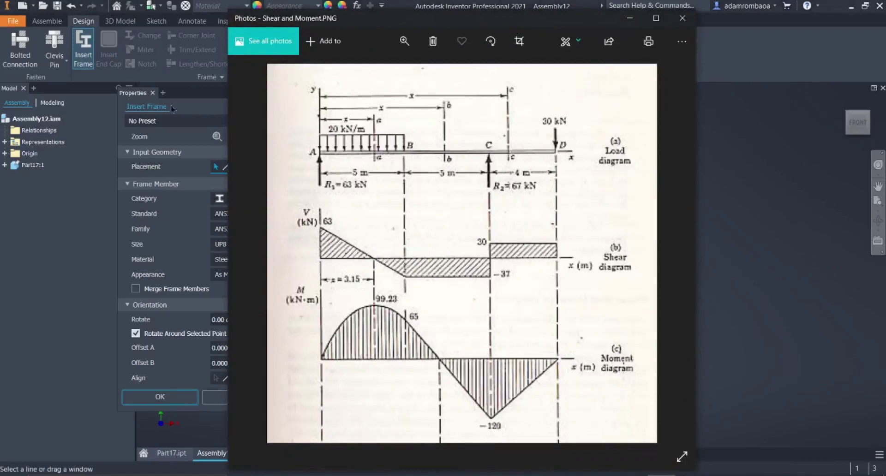
{"action": "left_click", "coordinate": [187, 109]}
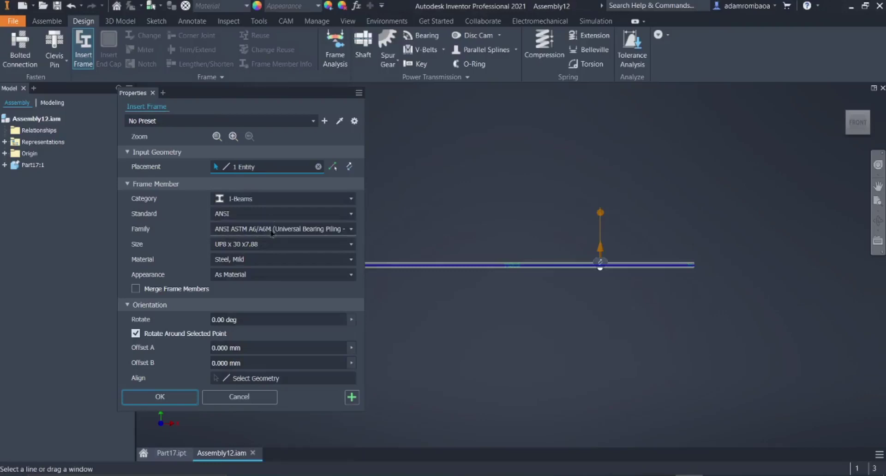
{"action": "left_click", "coordinate": [143, 397]}
{"action": "left_click", "coordinate": [248, 238]}
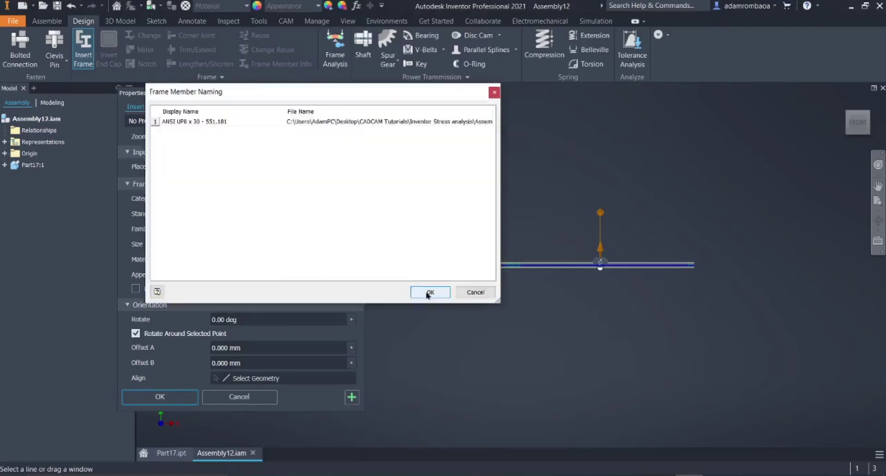
{"action": "left_click", "coordinate": [429, 292]}
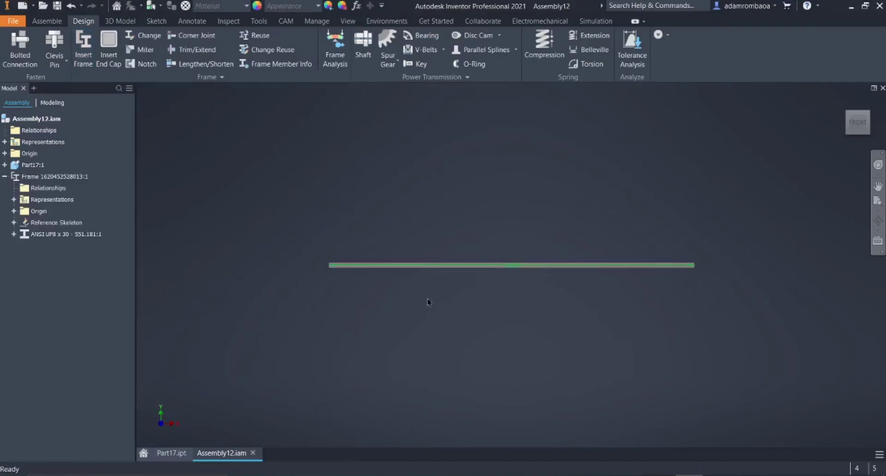
Review the load diagram and locate the frame member's origin center point on the beam
{"action": "key", "text": "alt+Tab"}
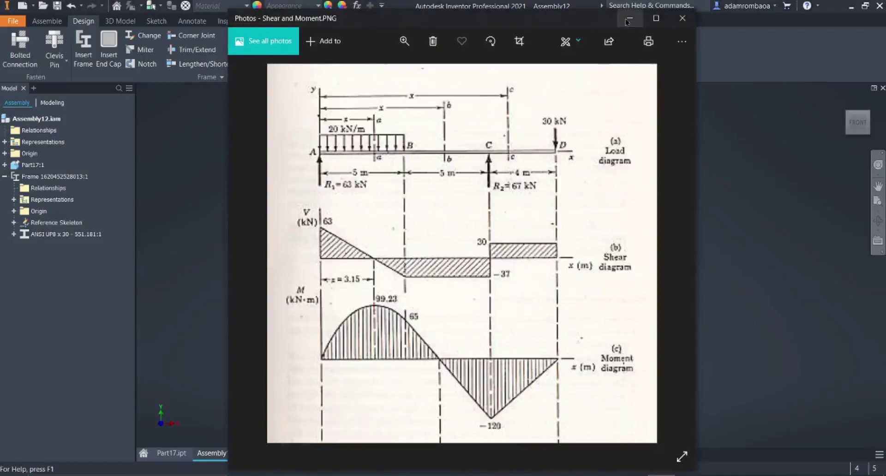
{"action": "key", "text": "alt+Tab"}
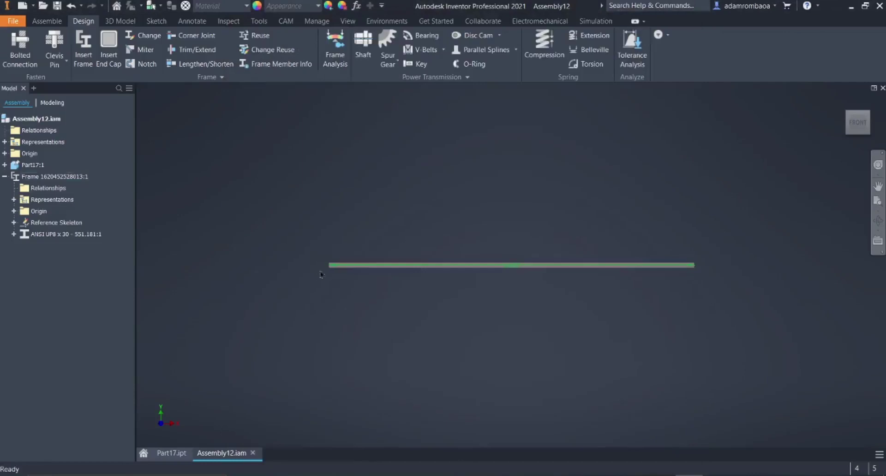
{"action": "left_click", "coordinate": [14, 235]}
{"action": "left_click", "coordinate": [23, 246]}
{"action": "left_click", "coordinate": [56, 331]}
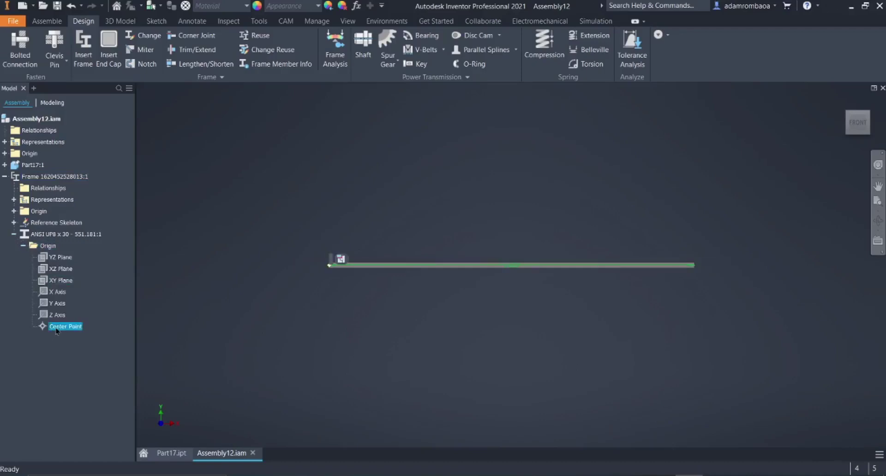
{"action": "scroll", "coordinate": [328, 270], "scroll_direction": "down", "scroll_amount": 3}
{"action": "scroll", "coordinate": [329, 270], "scroll_direction": "up", "scroll_amount": 3}
{"action": "left_click_drag", "start_coordinate": [319, 282], "coordinate": [287, 294]}
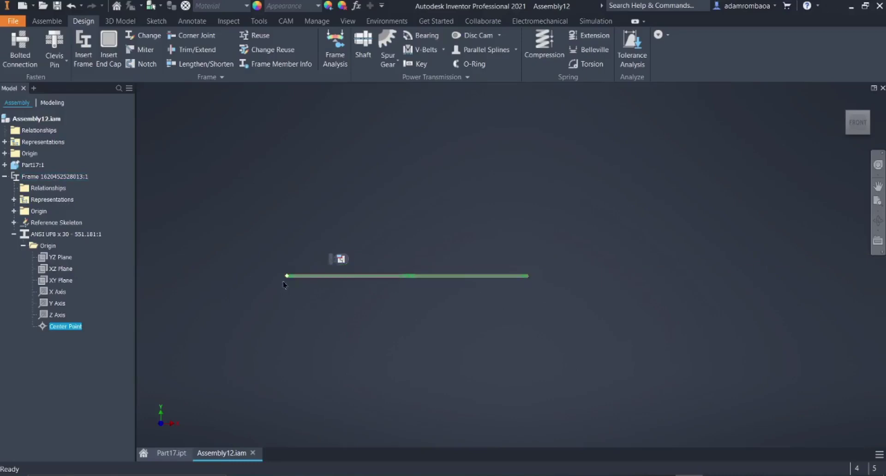
Reopen the UP8 x 30 member with Frame Generator, inspect its end point and orientation, and accept the existing settings
{"action": "right_click", "coordinate": [77, 238]}
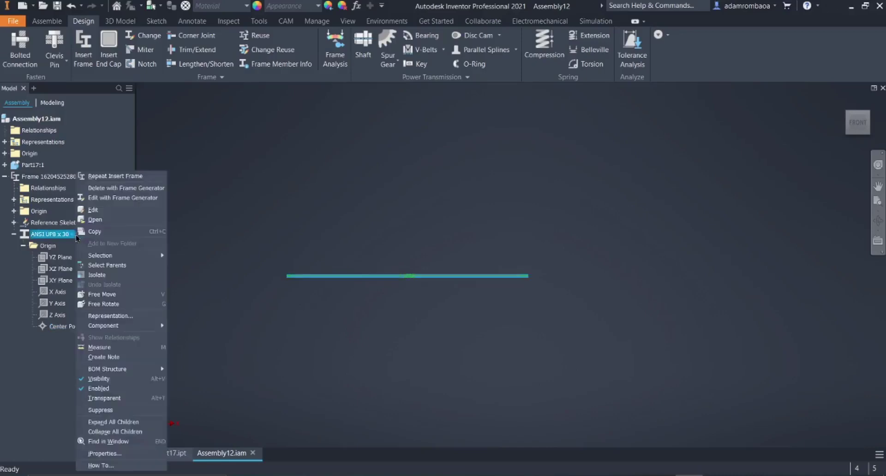
{"action": "left_click", "coordinate": [122, 198]}
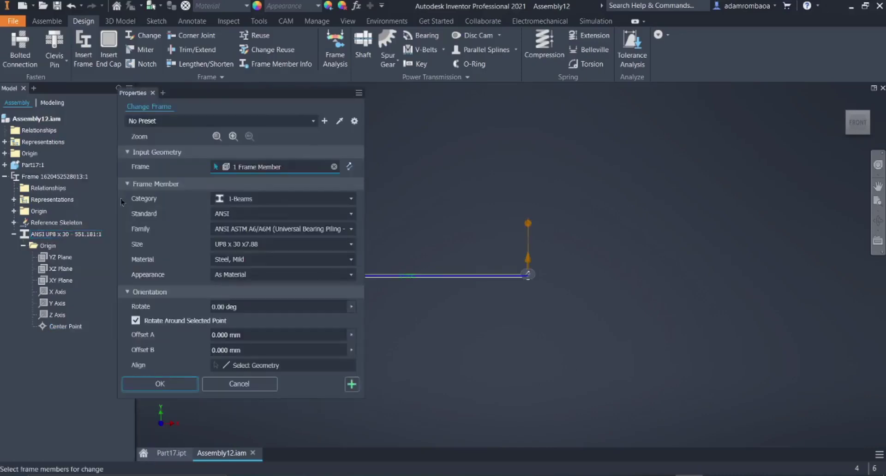
{"action": "middle_click_drag", "start_coordinate": [453, 300], "coordinate": [548, 307]}
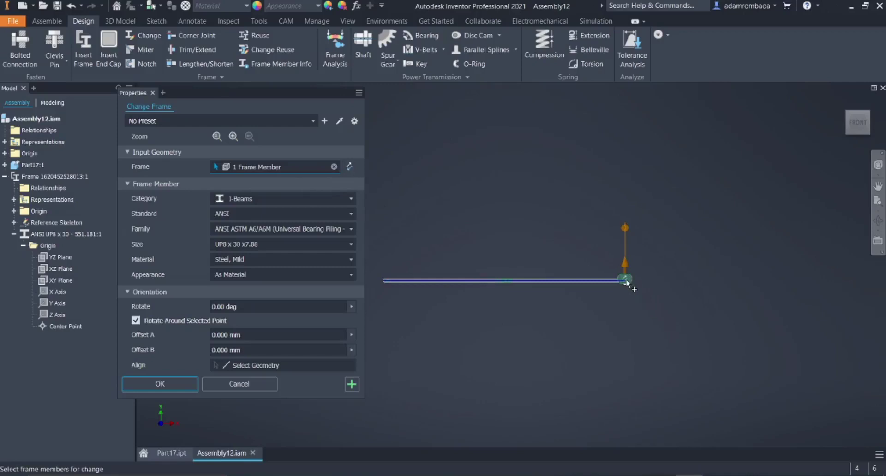
{"action": "mouse_move", "coordinate": [627, 280]}
{"action": "left_click", "coordinate": [160, 385]}
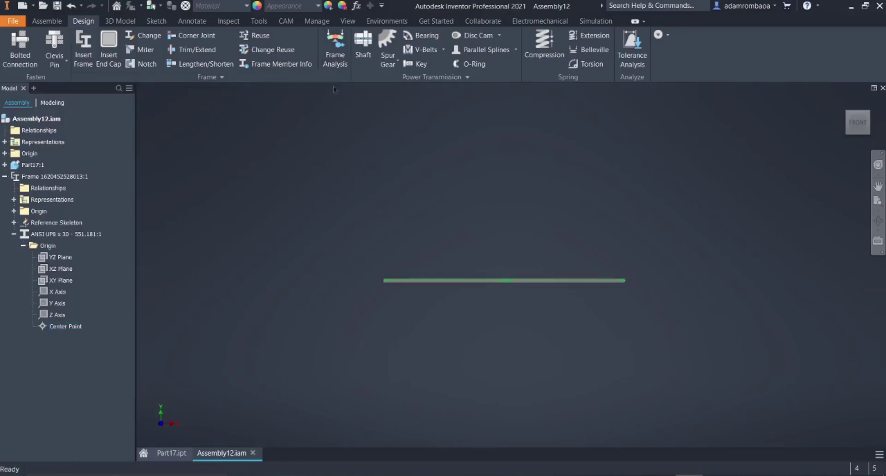
Start a Frame Analysis of the assembly and create a Static Analysis simulation named Simulation:1
{"action": "left_click", "coordinate": [335, 54]}
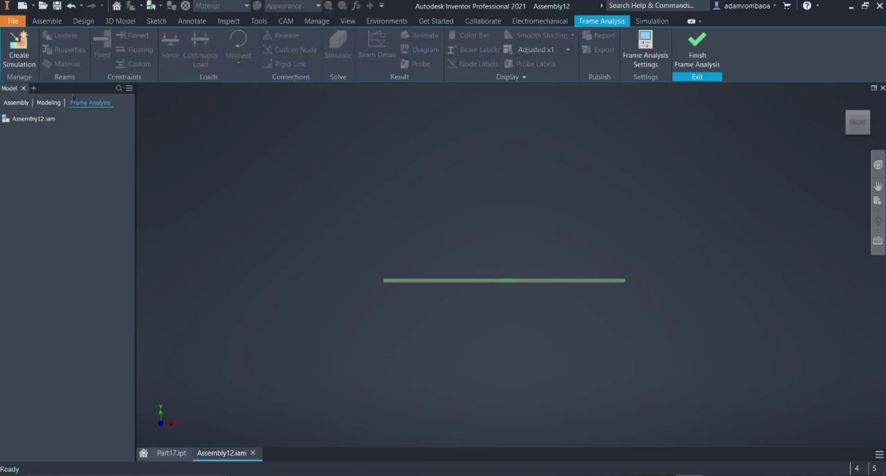
{"action": "left_click", "coordinate": [21, 57]}
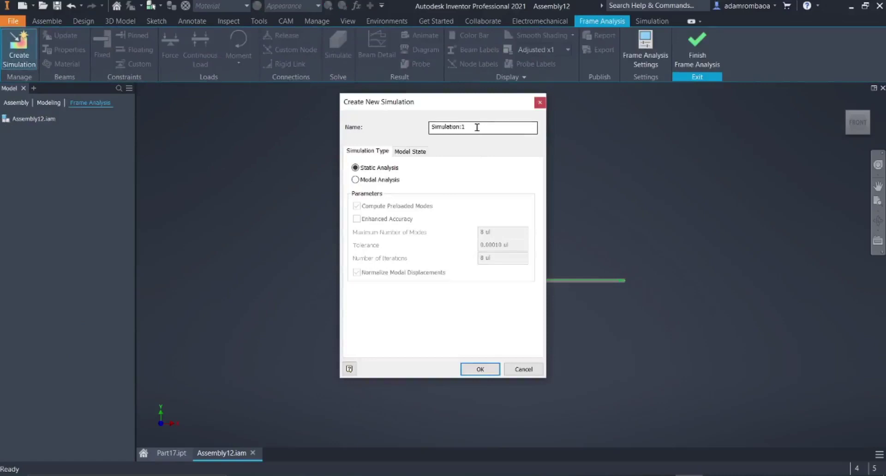
{"action": "left_click", "coordinate": [479, 369]}
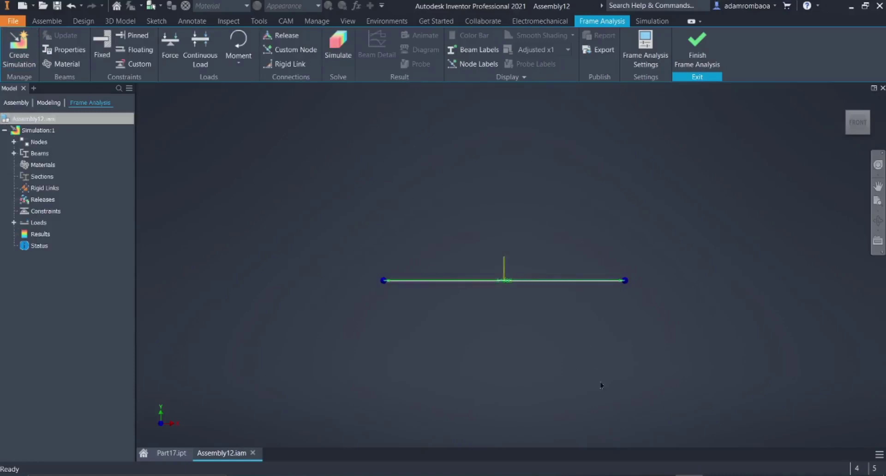
Check the supports in the load diagram and apply a pinned constraint to the node at the beam's left end
{"action": "left_click", "coordinate": [663, 471]}
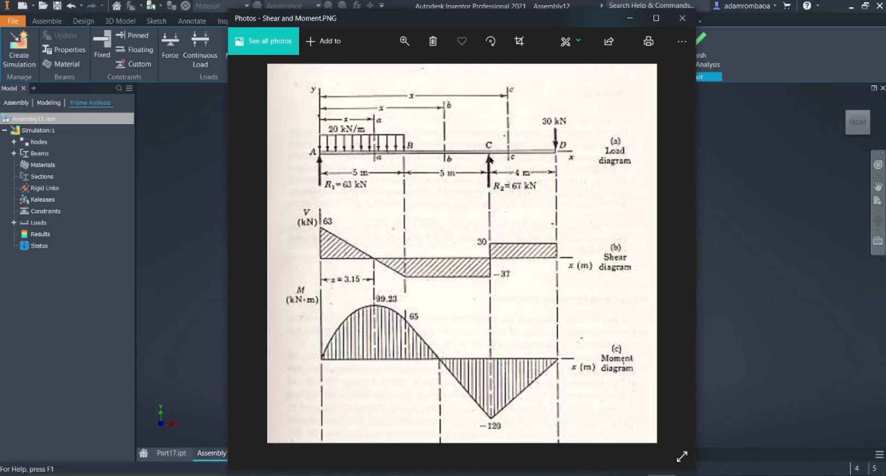
{"action": "left_click", "coordinate": [171, 126]}
{"action": "left_click", "coordinate": [138, 40]}
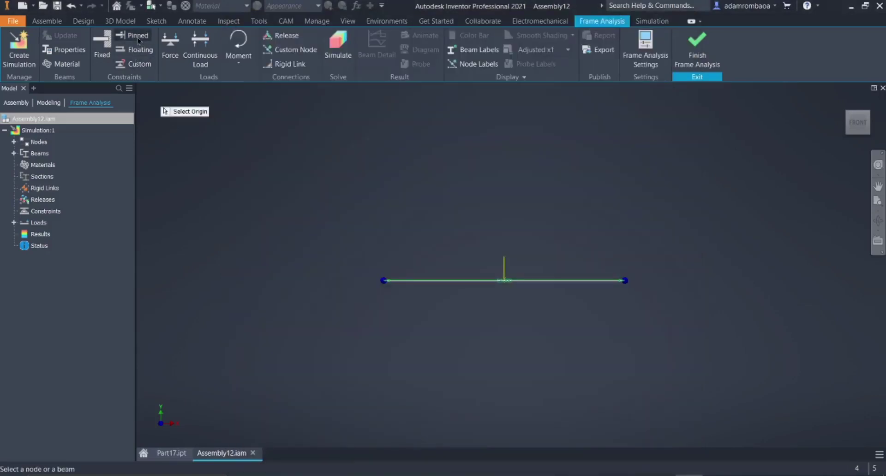
{"action": "scroll", "coordinate": [381, 283], "scroll_direction": "down", "scroll_amount": 3}
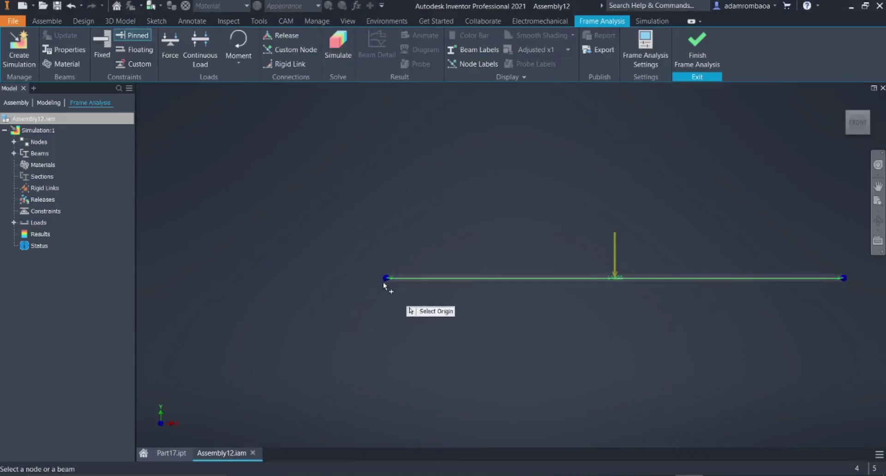
{"action": "left_click", "coordinate": [385, 279]}
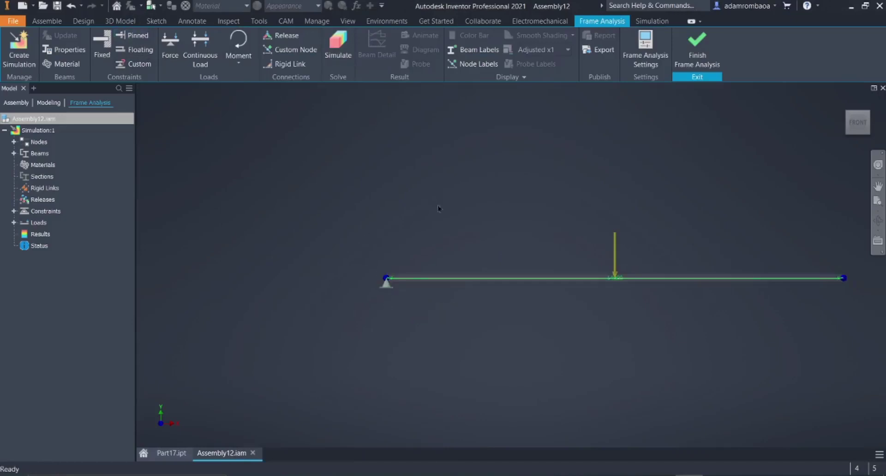
Turn off the heads-up display (HUD) in the Frame Analysis settings
{"action": "left_click", "coordinate": [646, 55]}
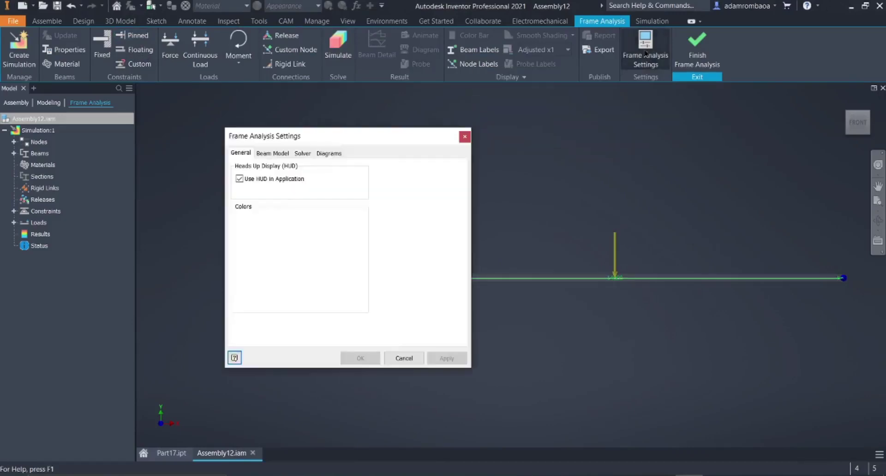
{"action": "left_click", "coordinate": [239, 179]}
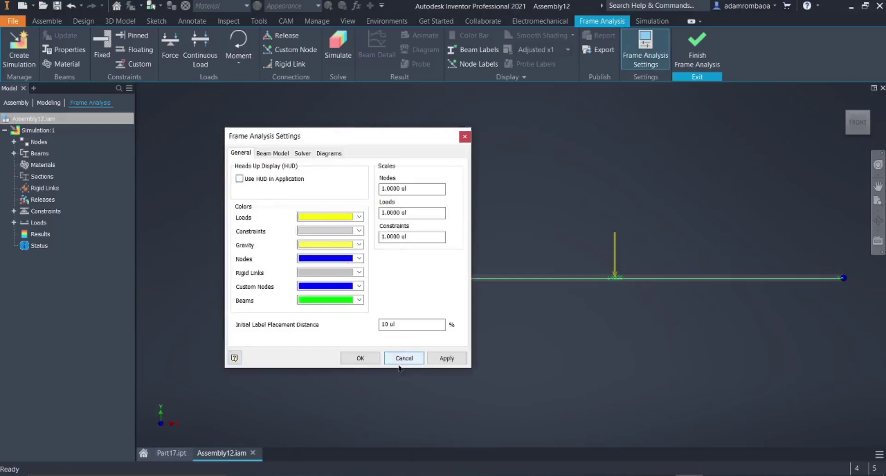
{"action": "left_click", "coordinate": [361, 359]}
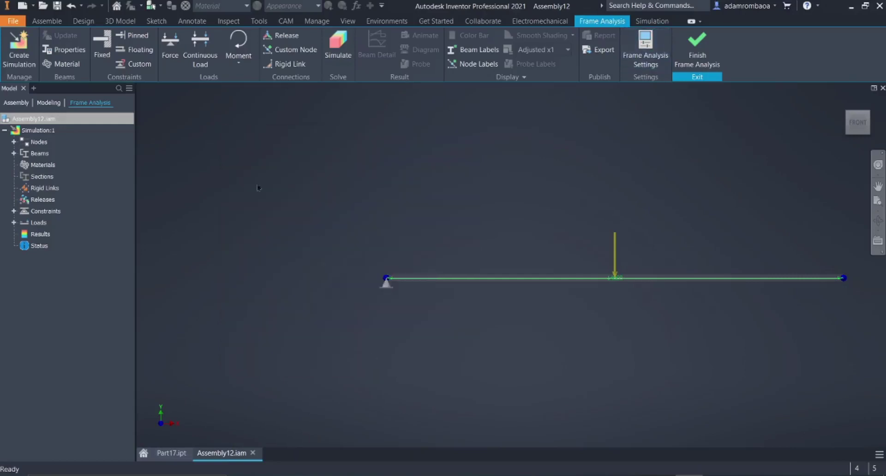
Add a floating pinned constraint to the beam at an absolute offset of 10000 mm, matching support C in the load diagram
{"action": "left_click", "coordinate": [140, 51]}
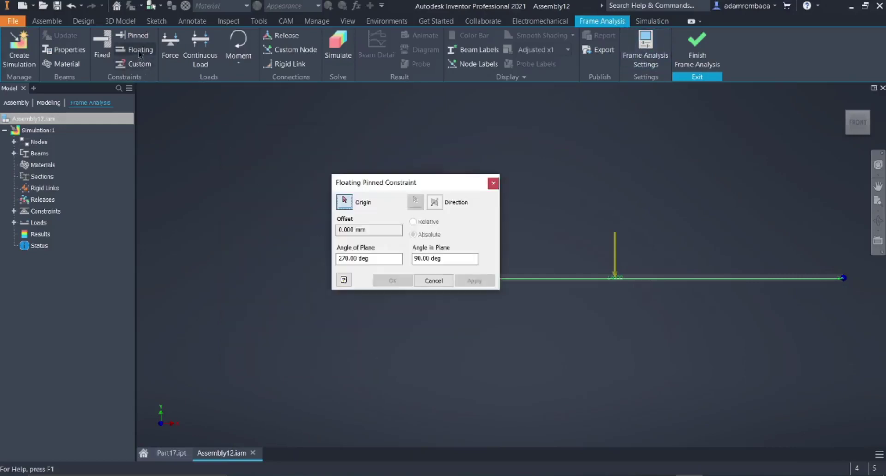
{"action": "left_click_drag", "start_coordinate": [384, 185], "coordinate": [292, 139]}
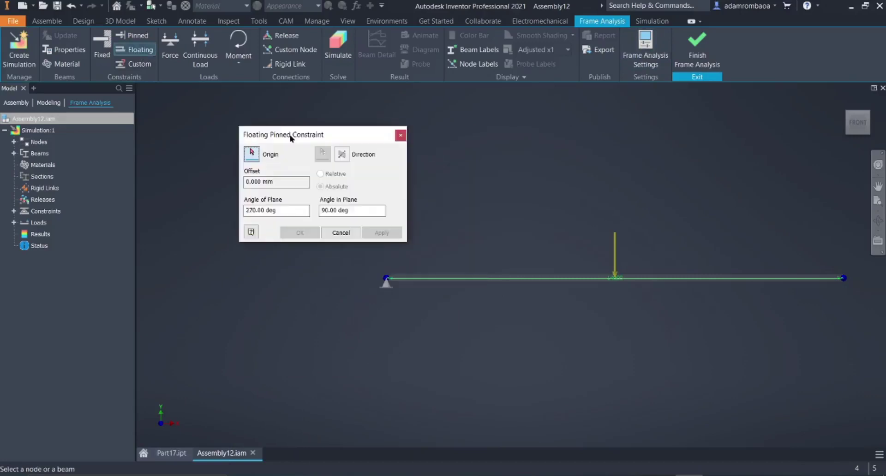
{"action": "left_click", "coordinate": [687, 279]}
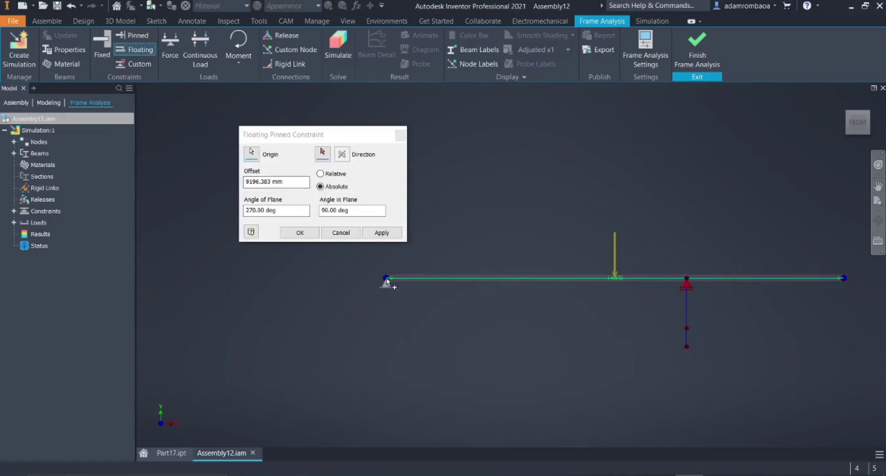
{"action": "key", "text": "alt+Tab"}
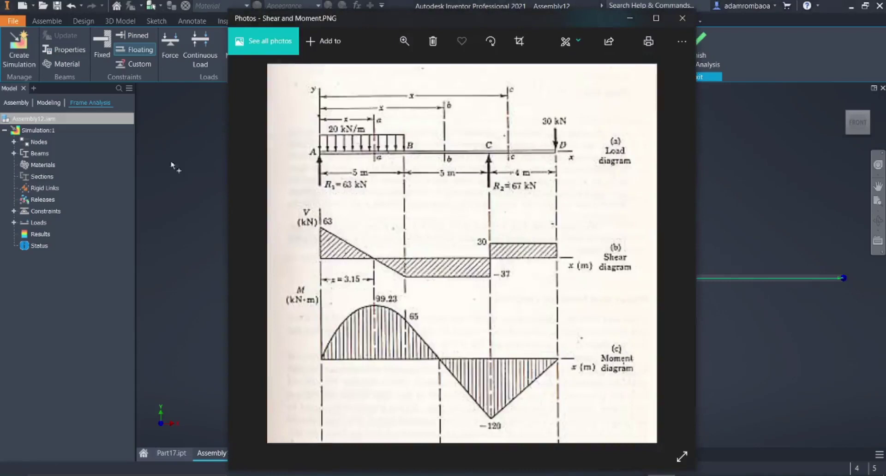
{"action": "key", "text": "alt+Tab"}
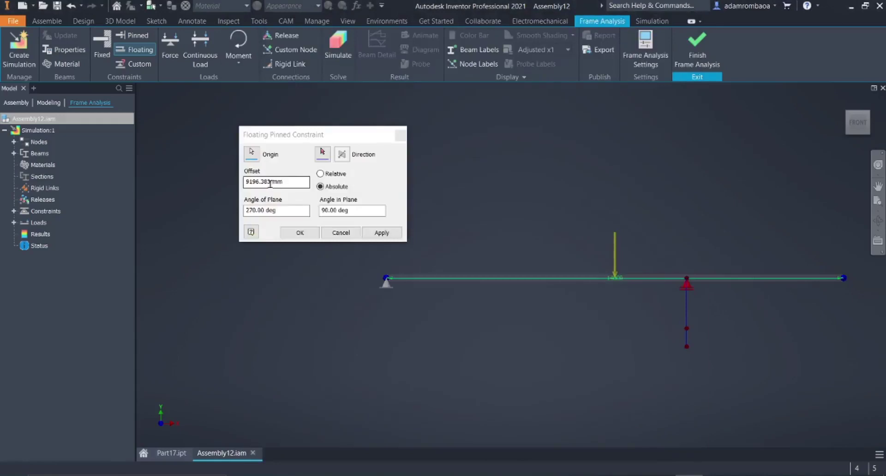
{"action": "left_click", "coordinate": [242, 184]}
{"action": "left_click_drag", "start_coordinate": [243, 181], "coordinate": [271, 182]}
{"action": "type", "text": "10000"}
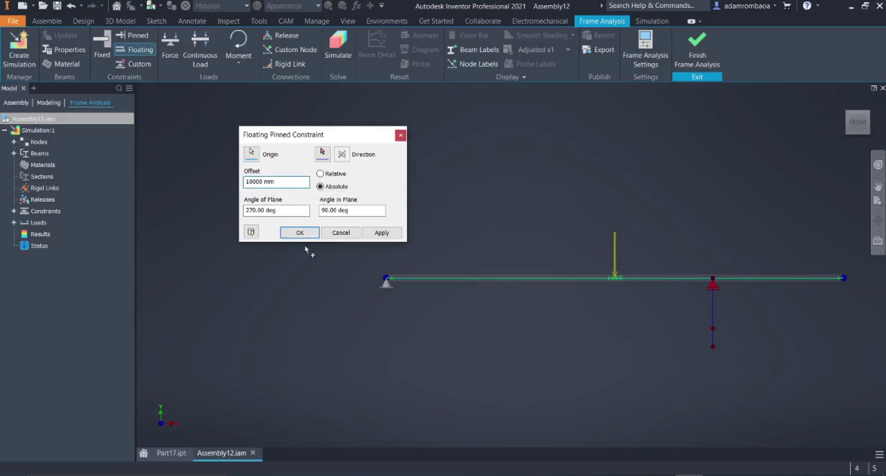
{"action": "left_click", "coordinate": [299, 233]}
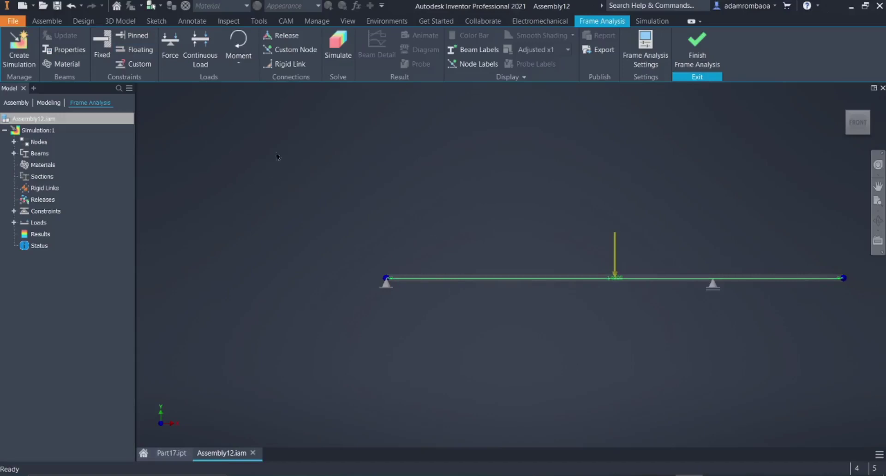
Set the assembly's document length units to meter
{"action": "left_click", "coordinate": [259, 20]}
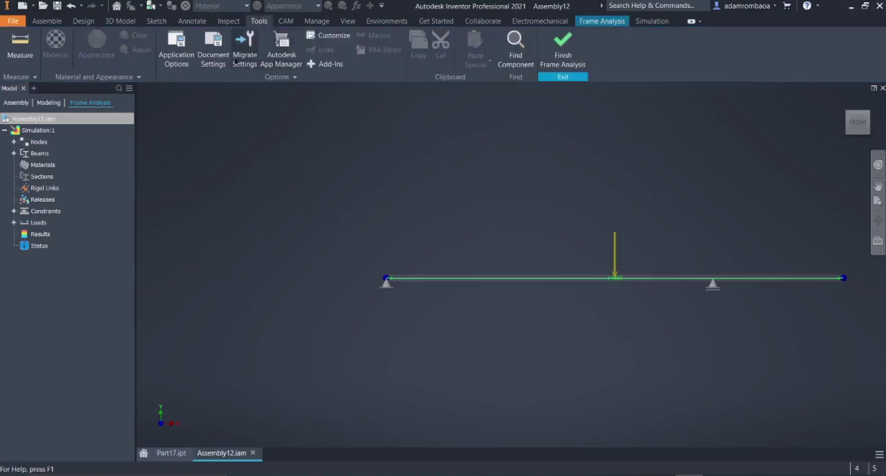
{"action": "left_click", "coordinate": [214, 55]}
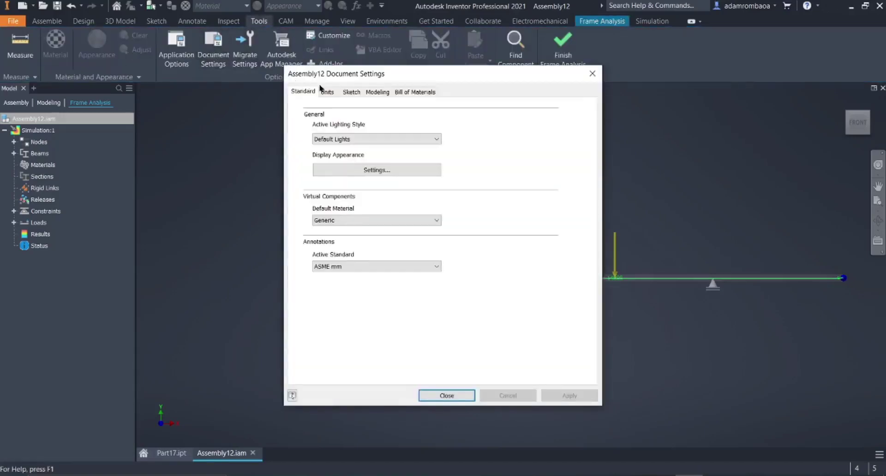
{"action": "left_click", "coordinate": [327, 92]}
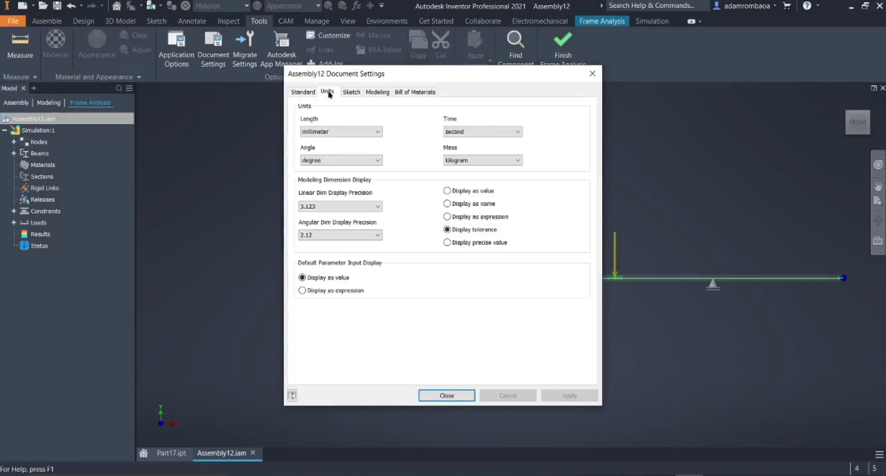
{"action": "left_click", "coordinate": [344, 133]}
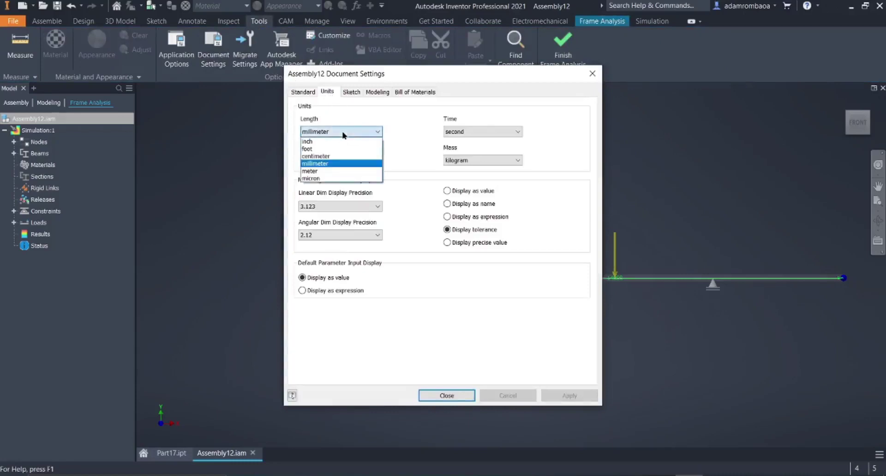
{"action": "left_click", "coordinate": [324, 171]}
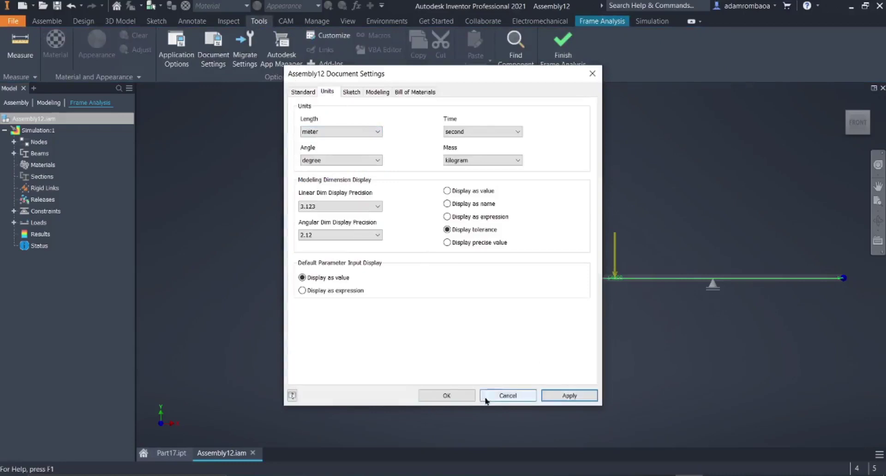
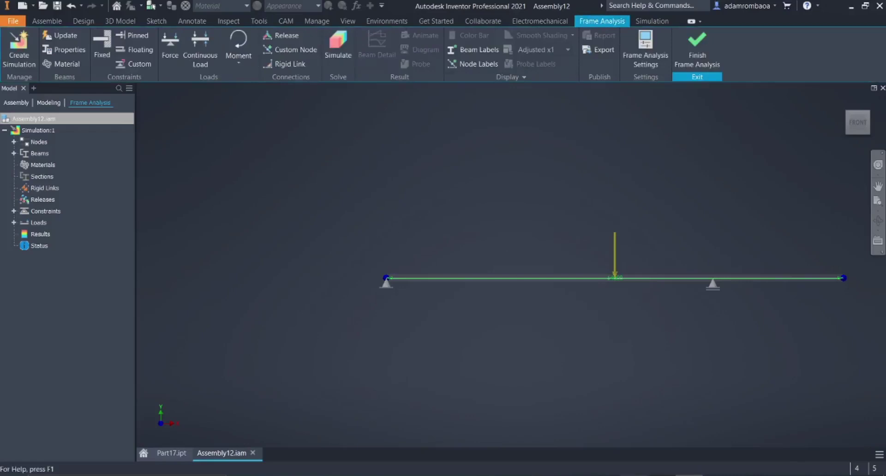
Check the distributed load in the load diagram and place a continuous load of 20000 N/m on the beam
{"action": "left_click", "coordinate": [648, 475]}
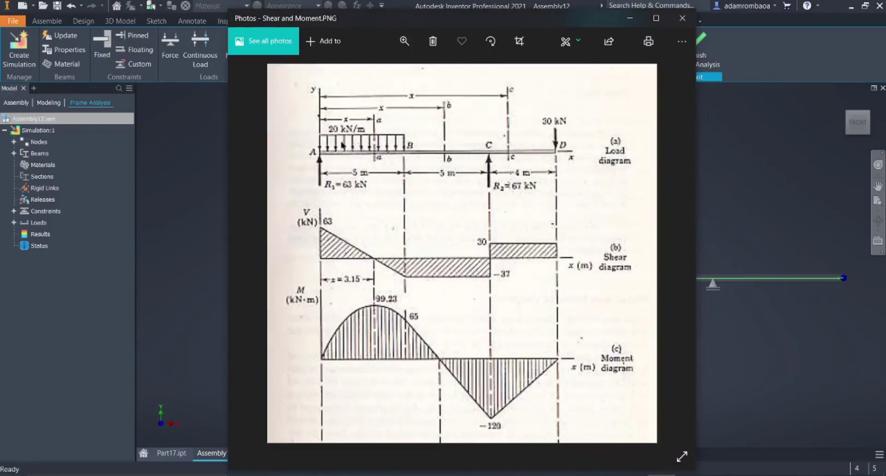
{"action": "left_click", "coordinate": [185, 141]}
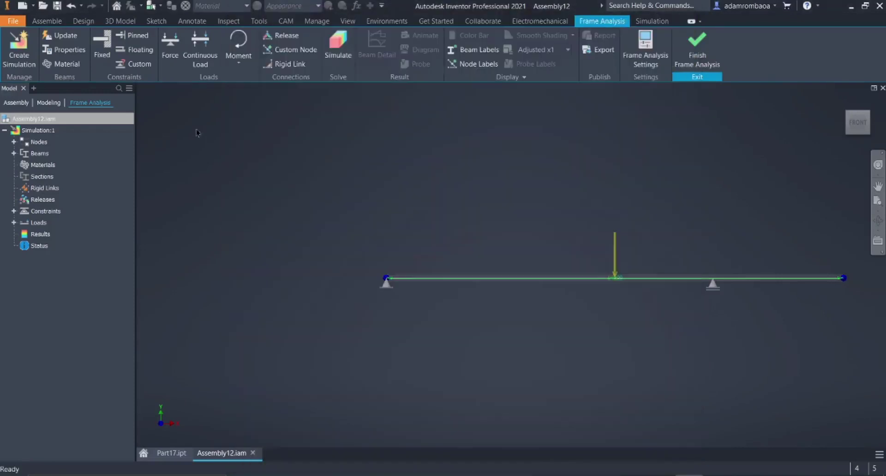
{"action": "left_click", "coordinate": [200, 50]}
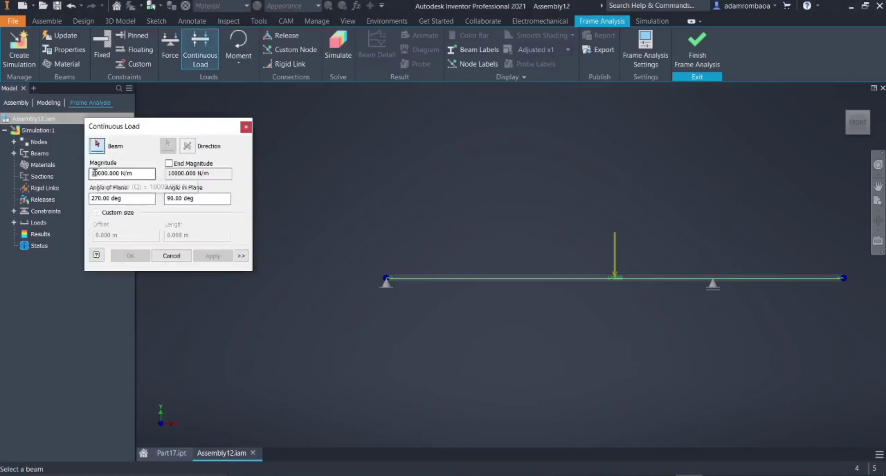
{"action": "left_click_drag", "start_coordinate": [94, 173], "coordinate": [83, 177]}
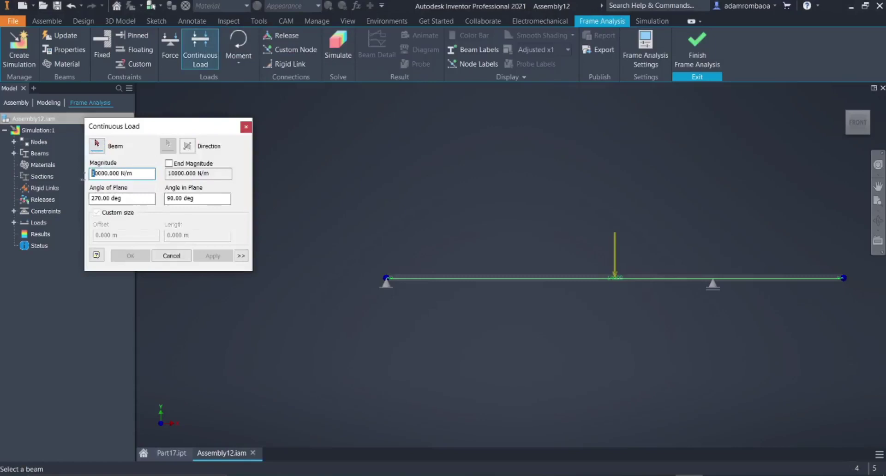
{"action": "type", "text": "2"}
{"action": "left_click", "coordinate": [499, 280]}
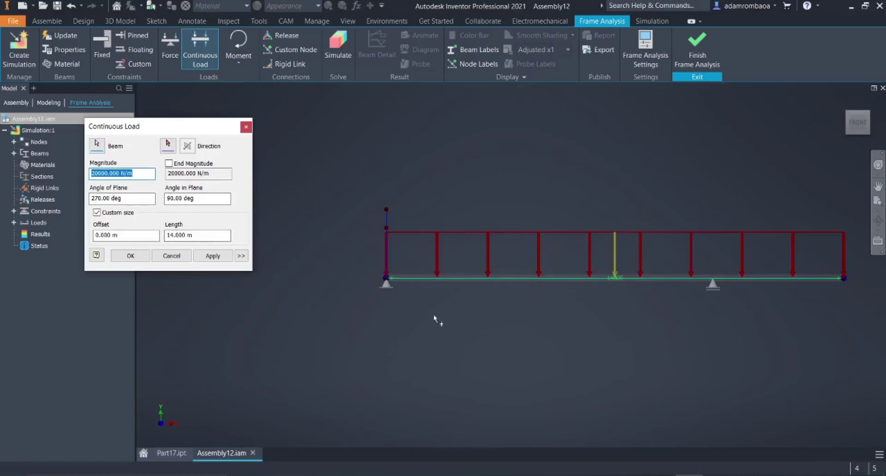
Check the extent of the distributed load in the load diagram and set the continuous load's length to 5 m
{"action": "key", "text": "alt+Tab"}
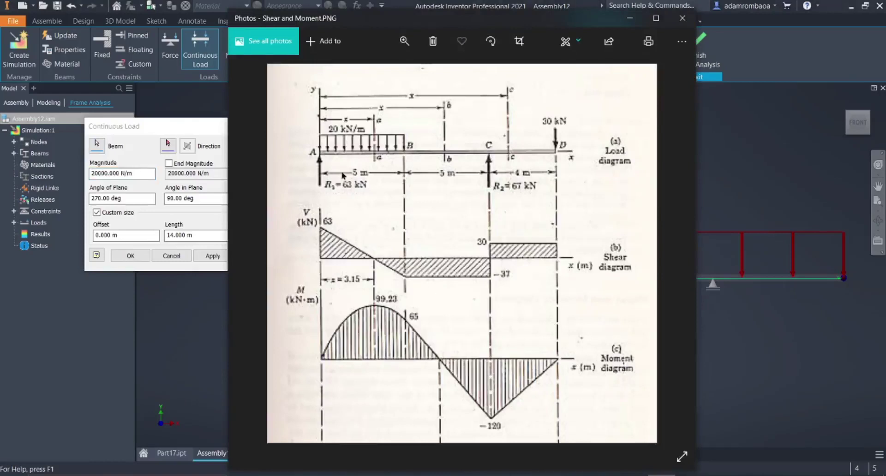
{"action": "key", "text": "alt+Tab"}
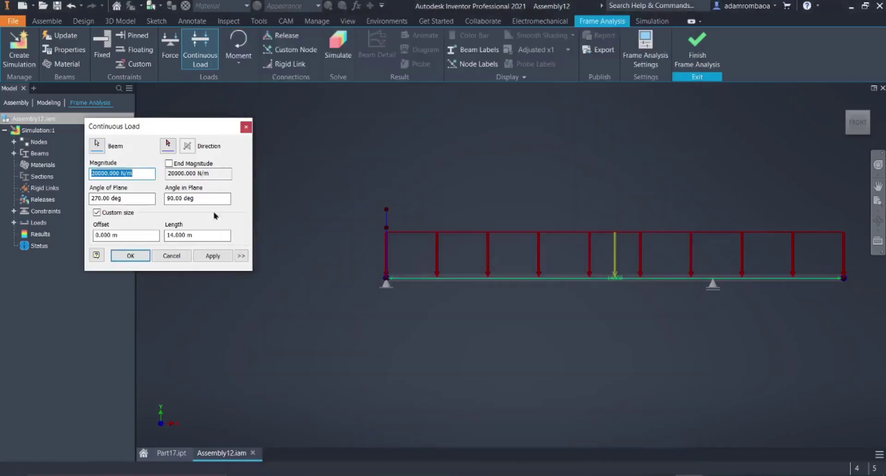
{"action": "double_click", "coordinate": [173, 235]}
{"action": "type", "text": "5"}
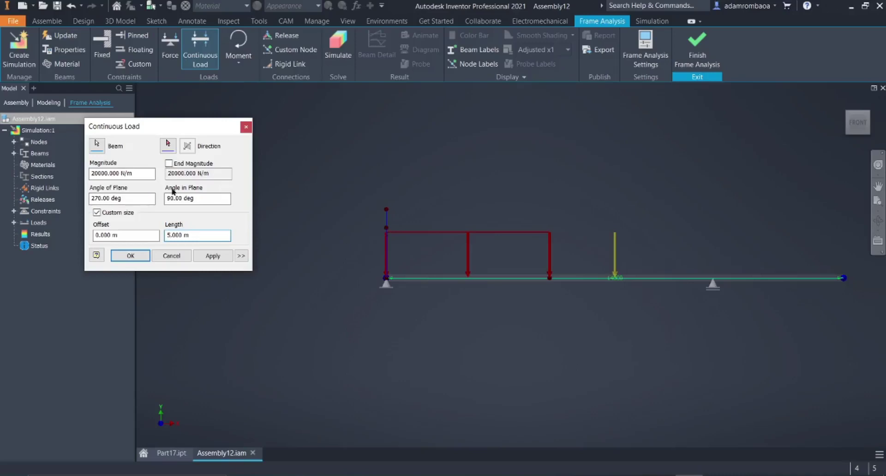
Try a different end magnitude of 50000 N/m for the continuous load
{"action": "left_click", "coordinate": [169, 163]}
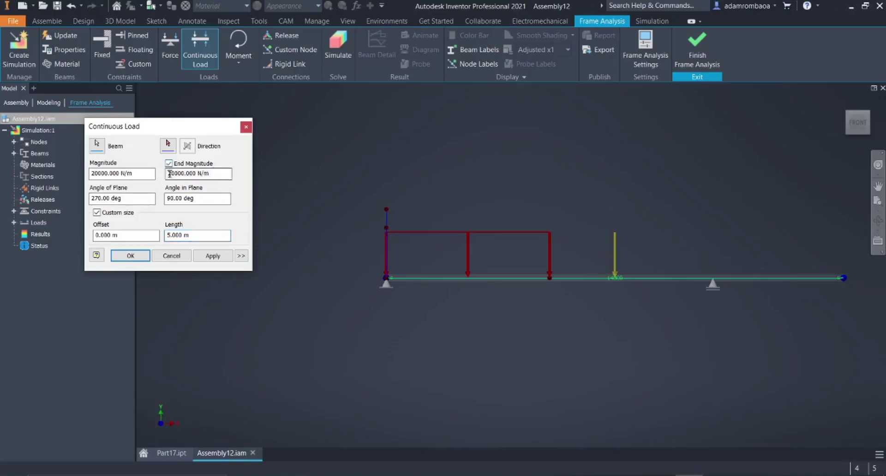
{"action": "left_click_drag", "start_coordinate": [170, 174], "coordinate": [158, 181]}
{"action": "type", "text": "5"}
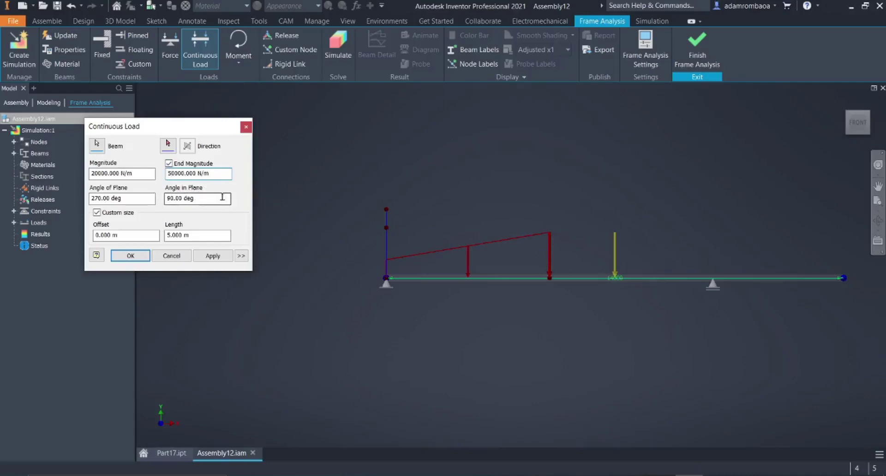
Compare with the load diagram, turn off the separate end magnitude and confirm the uniform continuous load
{"action": "key", "text": "alt+Tab"}
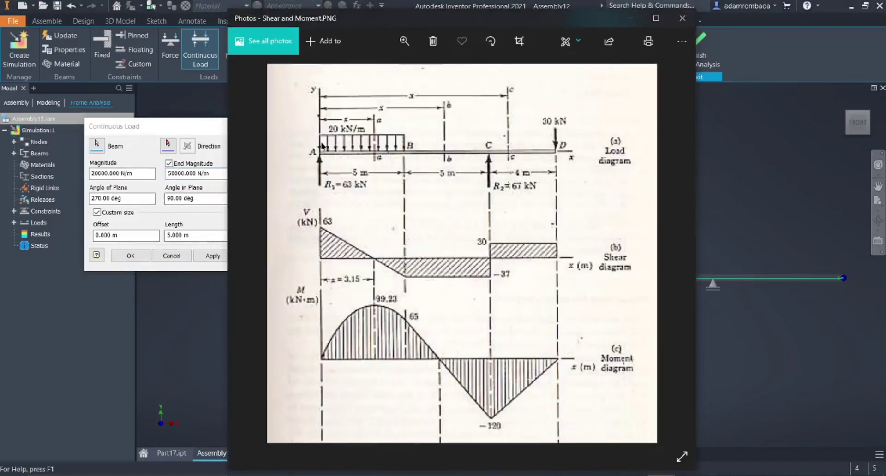
{"action": "left_click", "coordinate": [143, 152]}
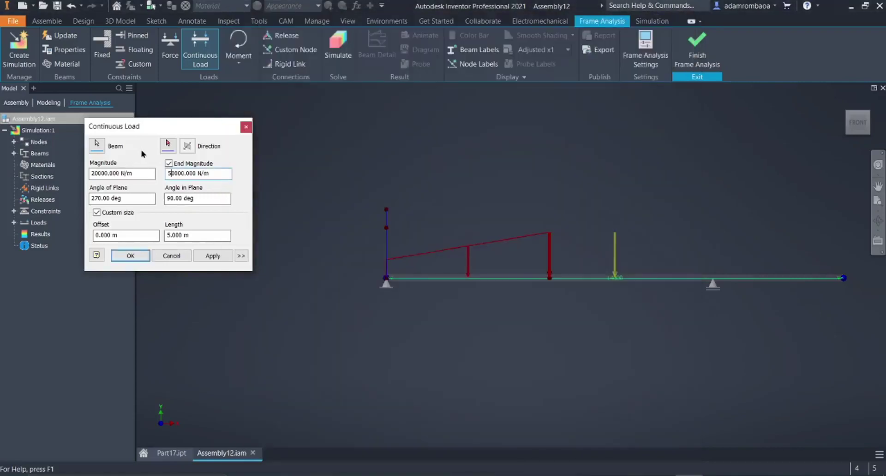
{"action": "left_click", "coordinate": [168, 164]}
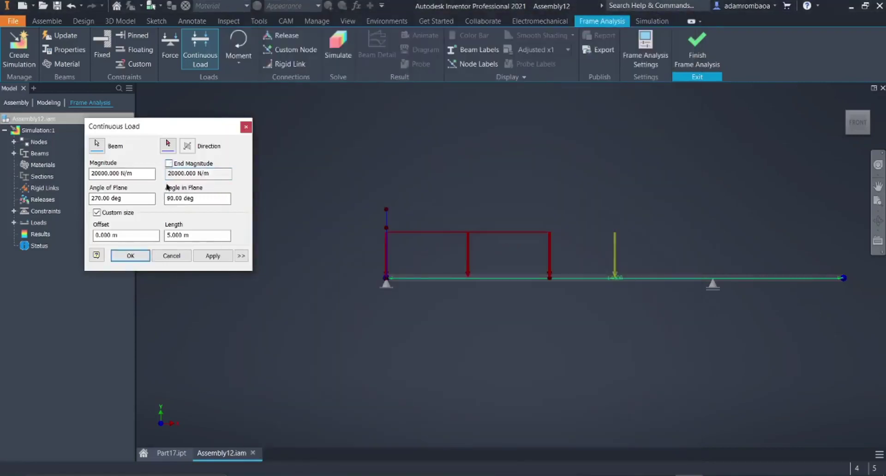
{"action": "left_click", "coordinate": [131, 257]}
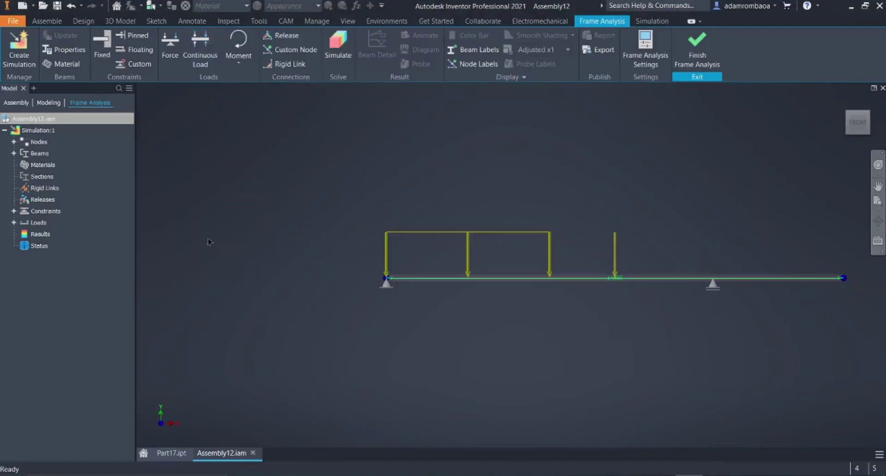
Check the point load in the load diagram and place a downward force of 30000 N at the beam's right end
{"action": "left_click", "coordinate": [171, 55]}
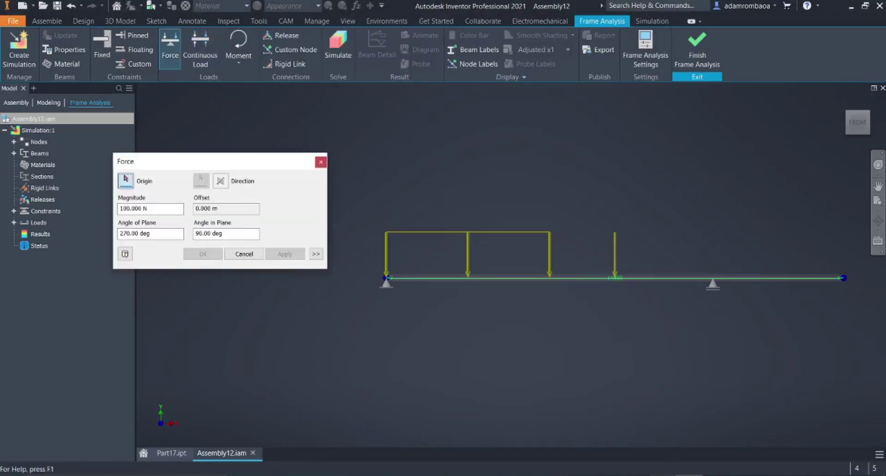
{"action": "key", "text": "alt+Tab"}
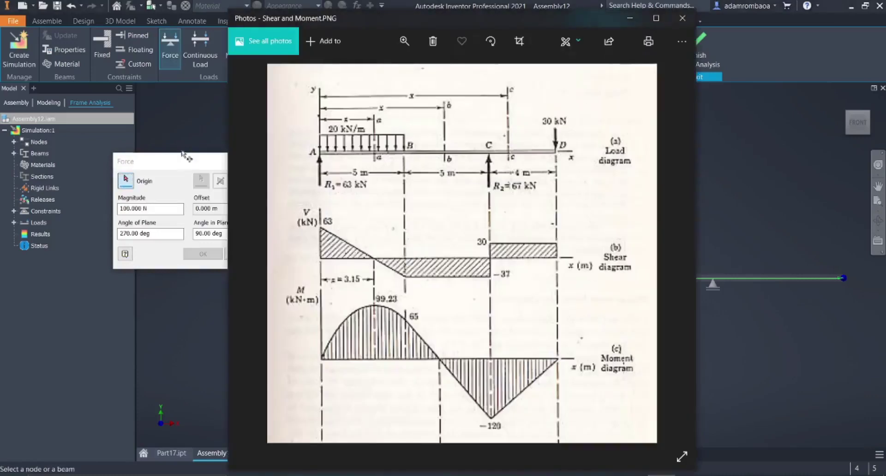
{"action": "left_click", "coordinate": [164, 167]}
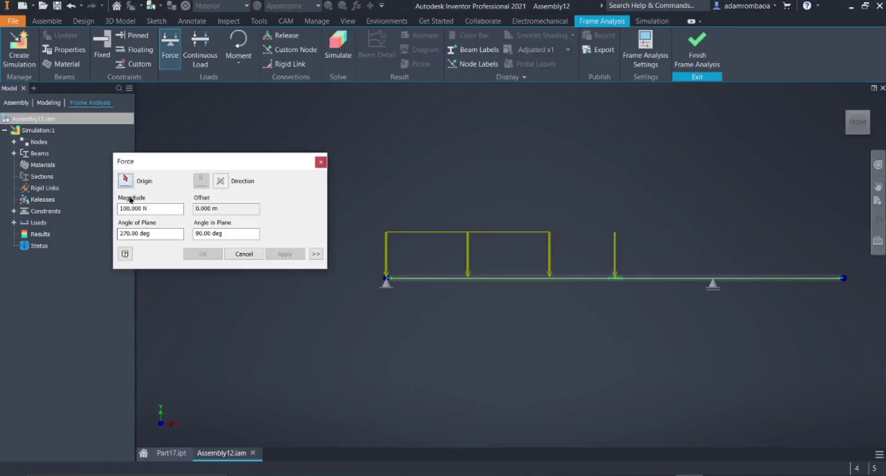
{"action": "left_click", "coordinate": [844, 278]}
{"action": "left_click", "coordinate": [121, 208]}
{"action": "type", "text": "30"}
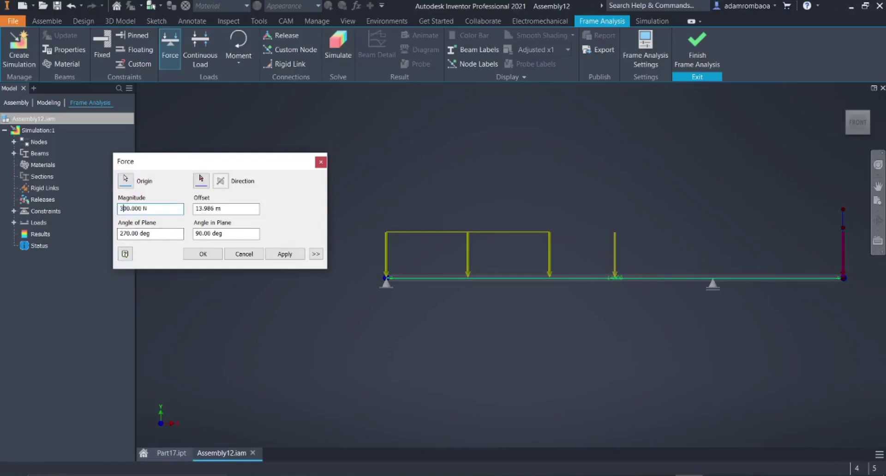
{"action": "type", "text": "00"}
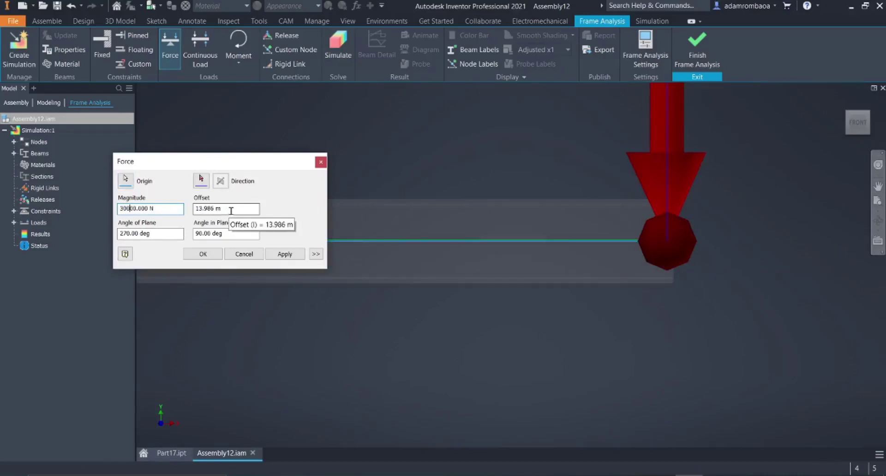
Set the force's offset to 14 m to match point D in the load diagram and confirm the force
{"action": "key", "text": "alt+Tab"}
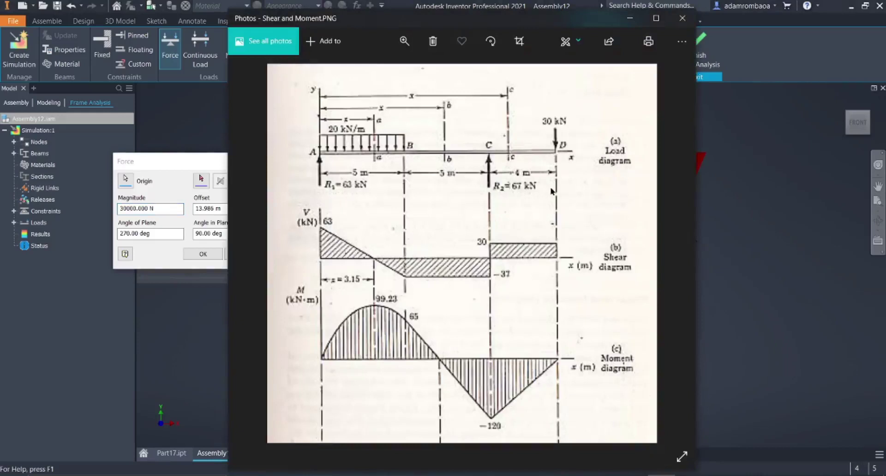
{"action": "left_click", "coordinate": [209, 201]}
{"action": "left_click", "coordinate": [205, 208]}
{"action": "double_click", "coordinate": [205, 208]}
{"action": "type", "text": "14"}
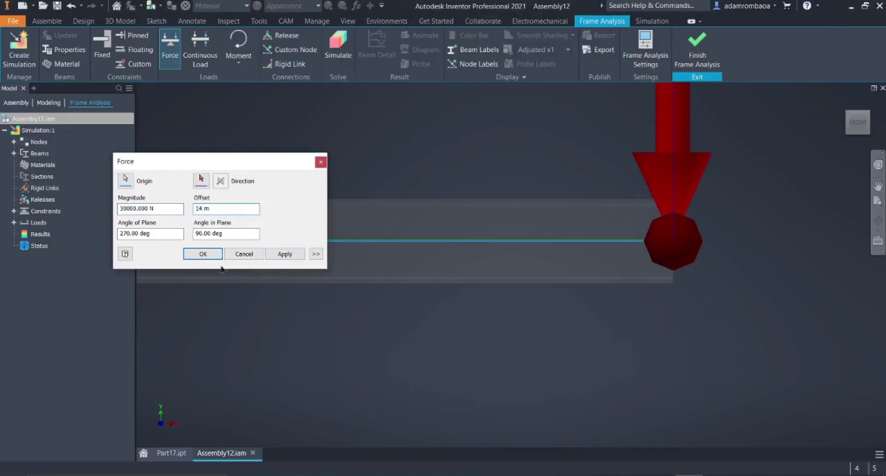
{"action": "left_click", "coordinate": [209, 255]}
{"action": "key", "text": "Home"}
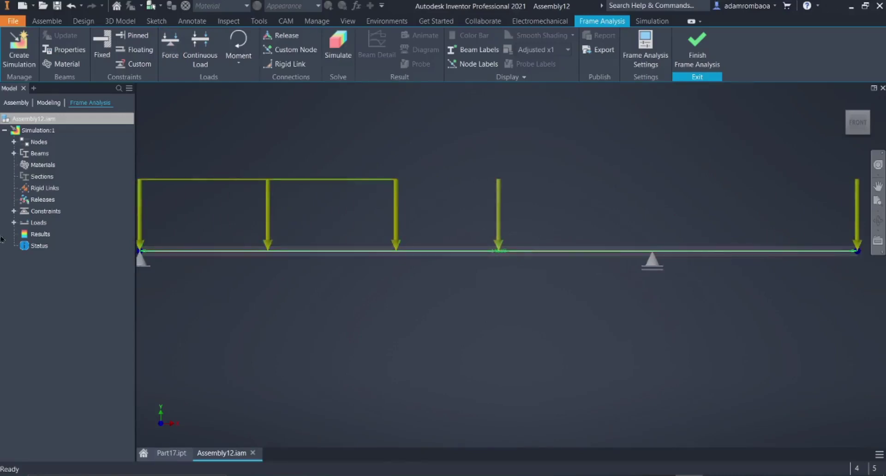
Suppress the gravity load in the simulation
{"action": "left_click", "coordinate": [14, 223]}
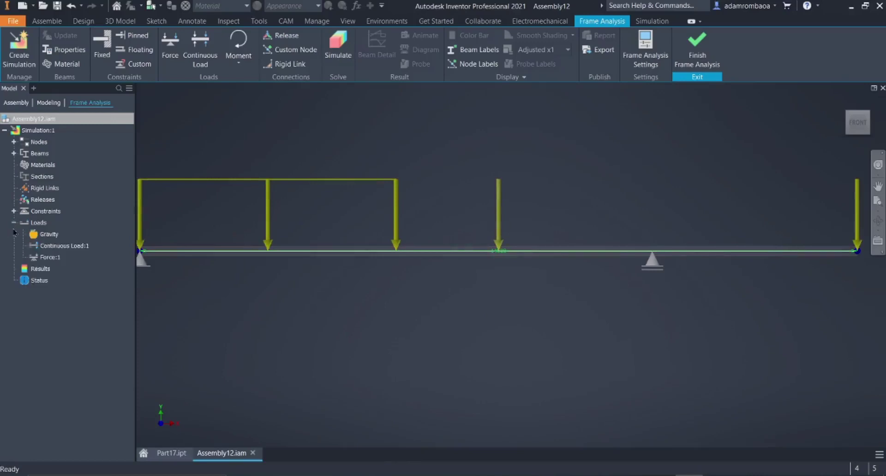
{"action": "right_click", "coordinate": [33, 239]}
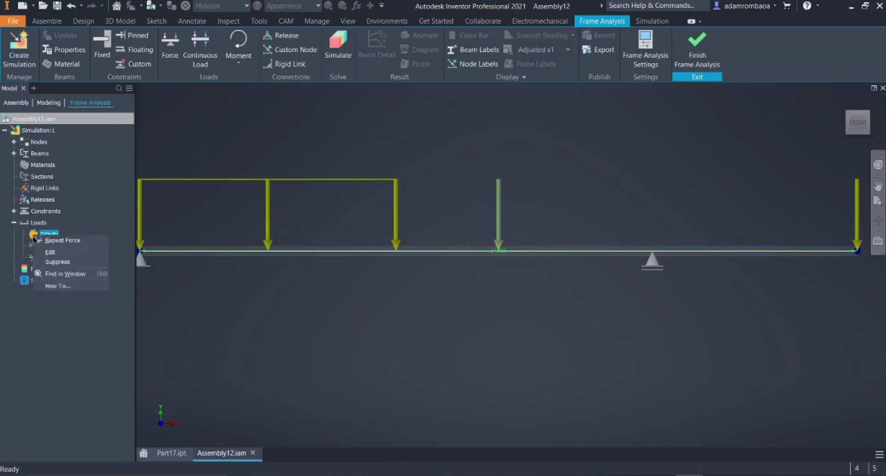
{"action": "left_click", "coordinate": [59, 262]}
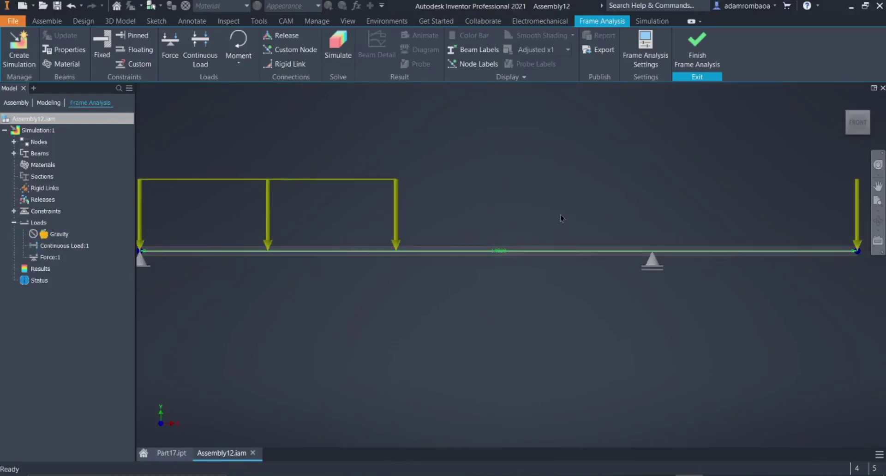
Run the frame simulation and dismiss the solver message
{"action": "scroll", "coordinate": [561, 219], "scroll_direction": "down", "scroll_amount": 2}
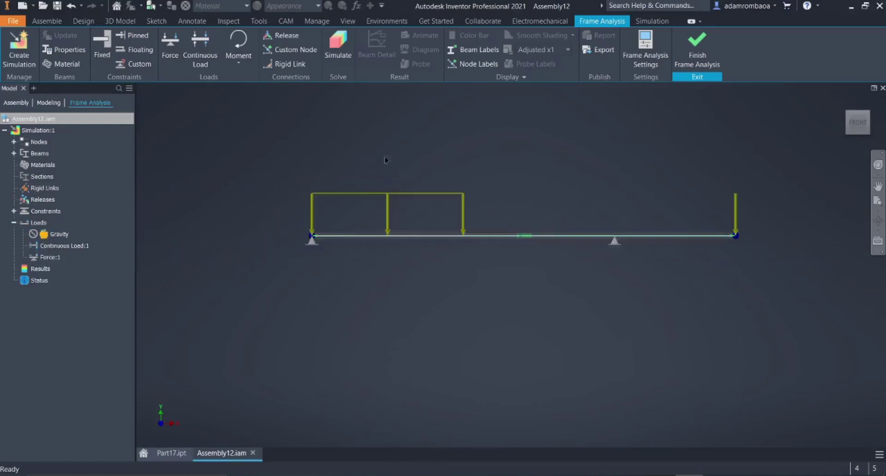
{"action": "left_click", "coordinate": [339, 54]}
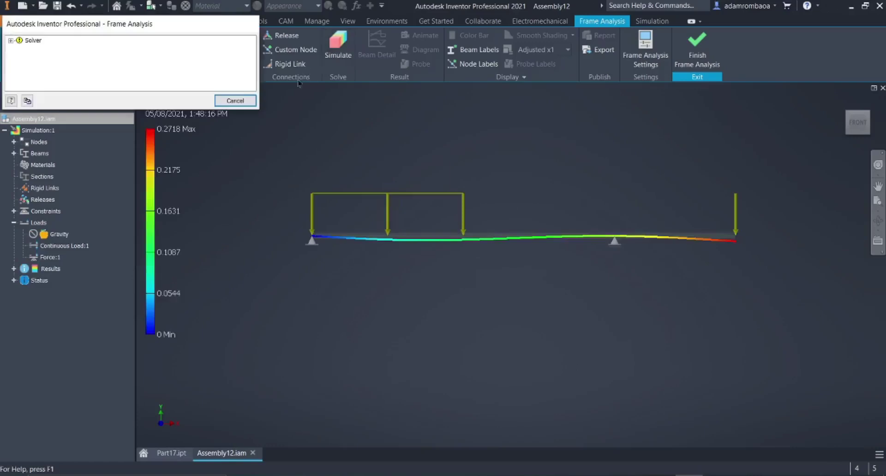
{"action": "left_click", "coordinate": [237, 101]}
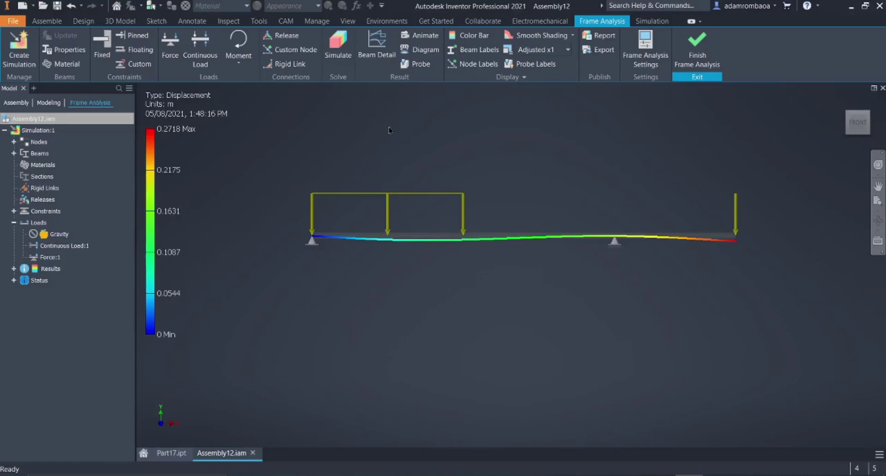
Open the Beam Detail results for the beam and examine its applied loads and the vertical reactions at both supports
{"action": "left_click", "coordinate": [377, 48]}
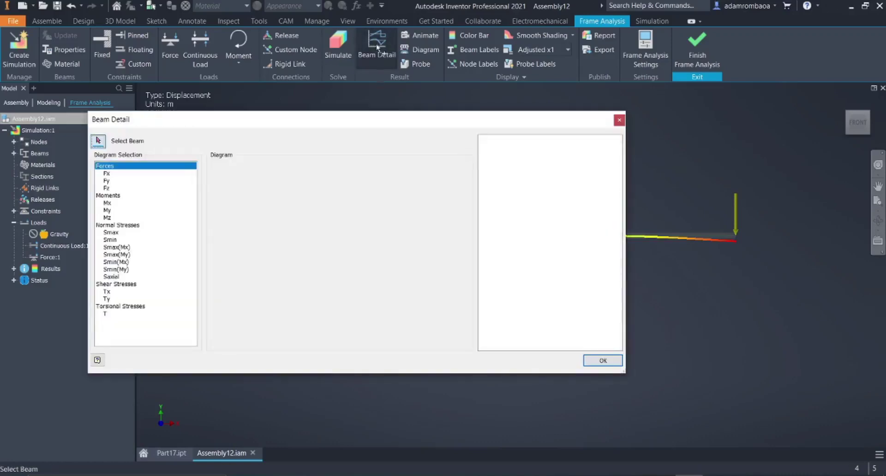
{"action": "left_click", "coordinate": [688, 238]}
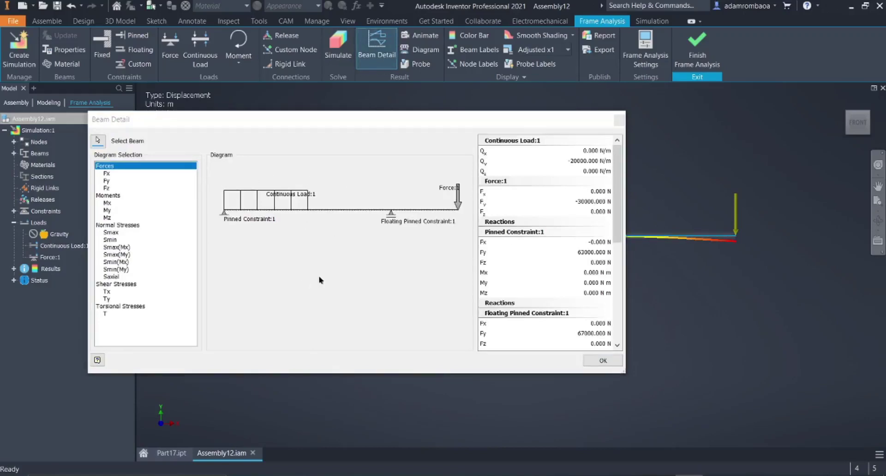
{"action": "left_click", "coordinate": [553, 165]}
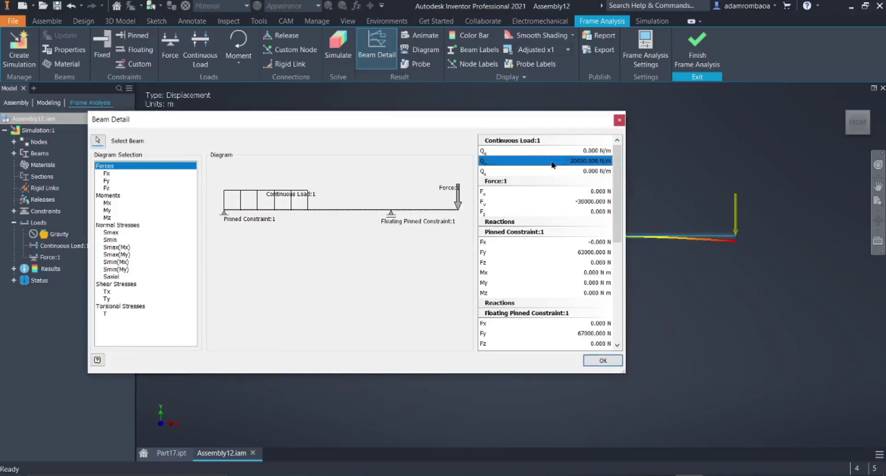
{"action": "left_click", "coordinate": [548, 205]}
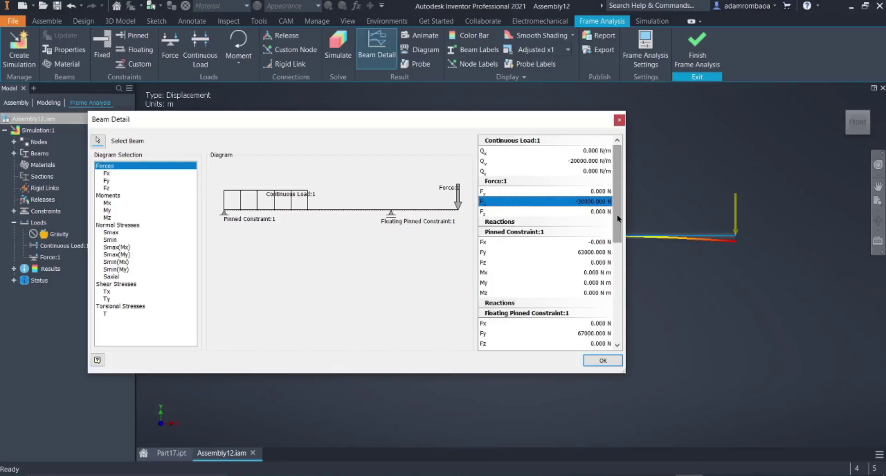
{"action": "scroll", "coordinate": [619, 219], "scroll_direction": "down", "scroll_amount": 2}
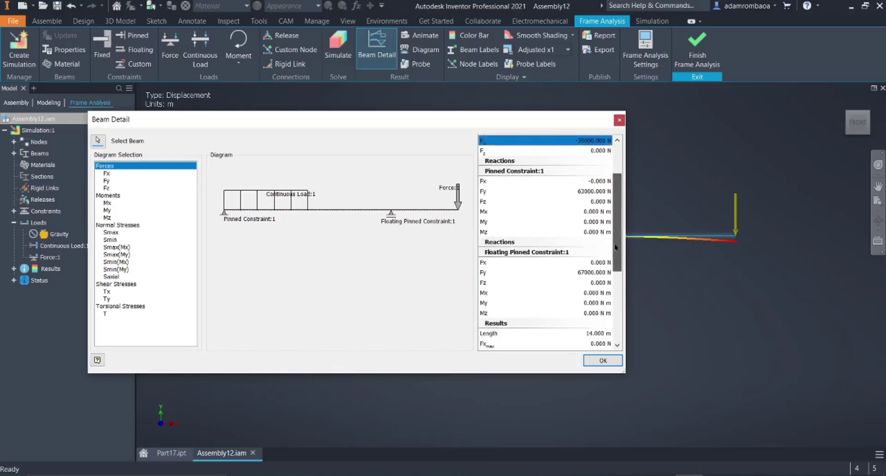
{"action": "left_click", "coordinate": [494, 196]}
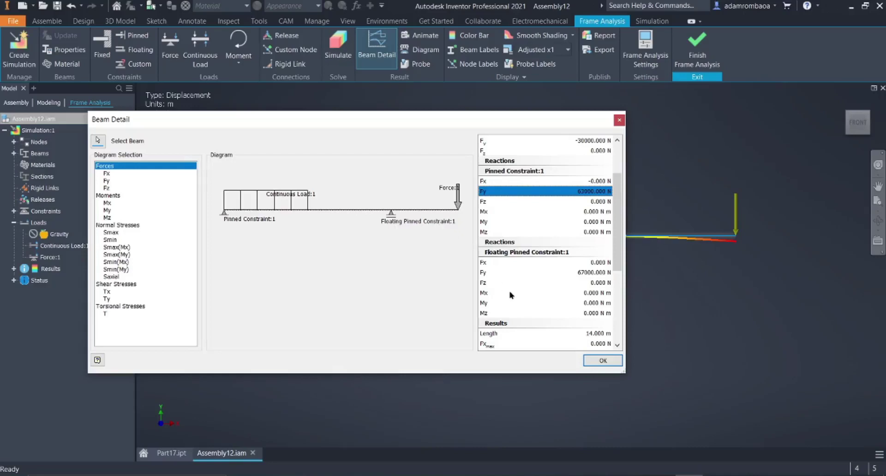
{"action": "left_click", "coordinate": [531, 273]}
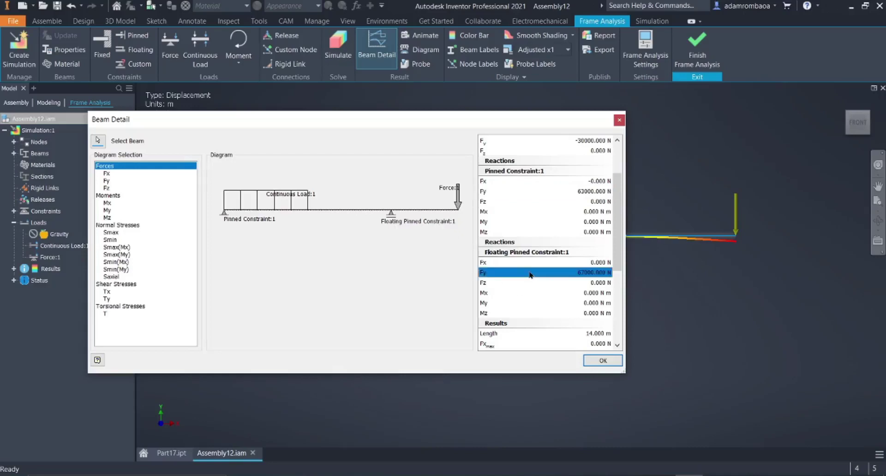
Switch to Photos to compare the support reactions with R1 and R2 in the reference load diagram, then return to the beam details
{"action": "mouse_move", "coordinate": [670, 471]}
{"action": "left_click", "coordinate": [662, 400]}
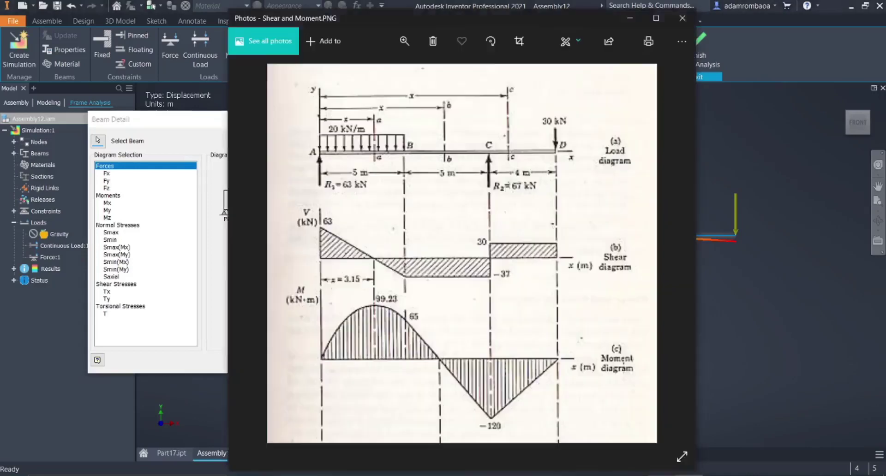
{"action": "left_click_drag", "start_coordinate": [434, 21], "coordinate": [713, 26]}
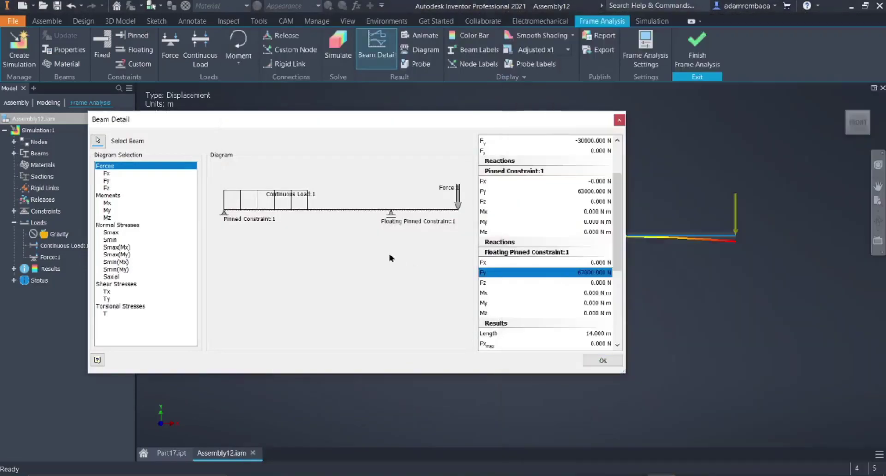
{"action": "left_click", "coordinate": [393, 256]}
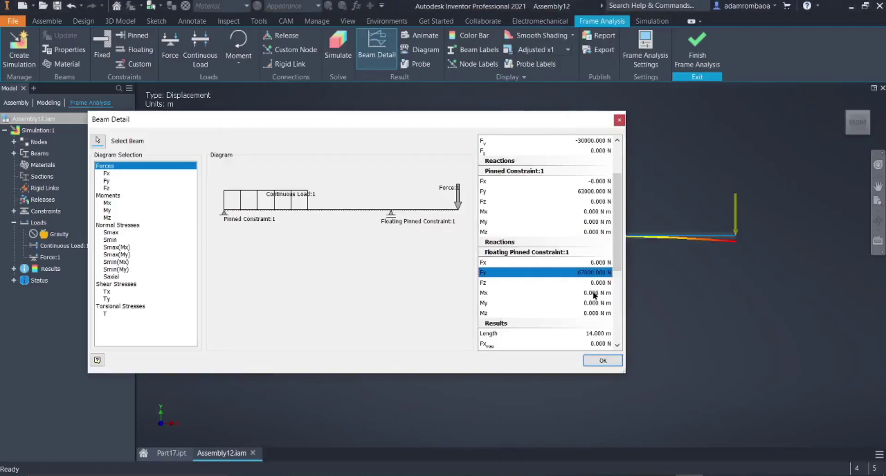
Examine the beam's Mx moment and Fy shear diagrams and the maximum Mx value in the results list
{"action": "left_click", "coordinate": [108, 203]}
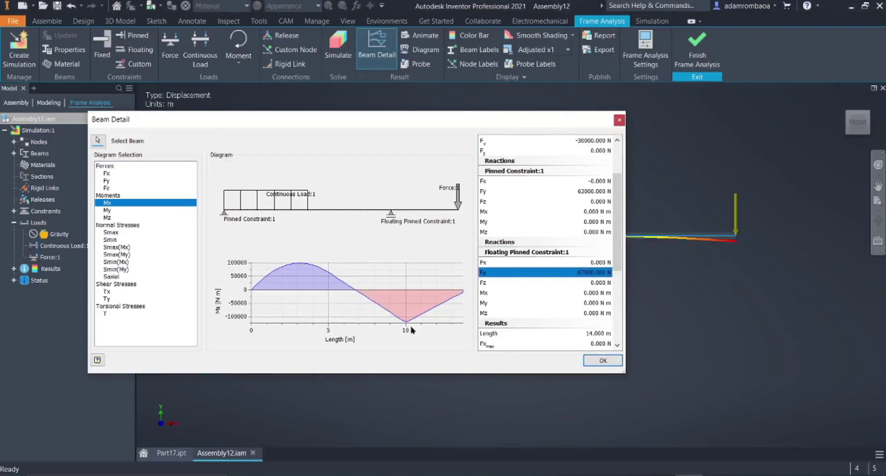
{"action": "left_click", "coordinate": [108, 181]}
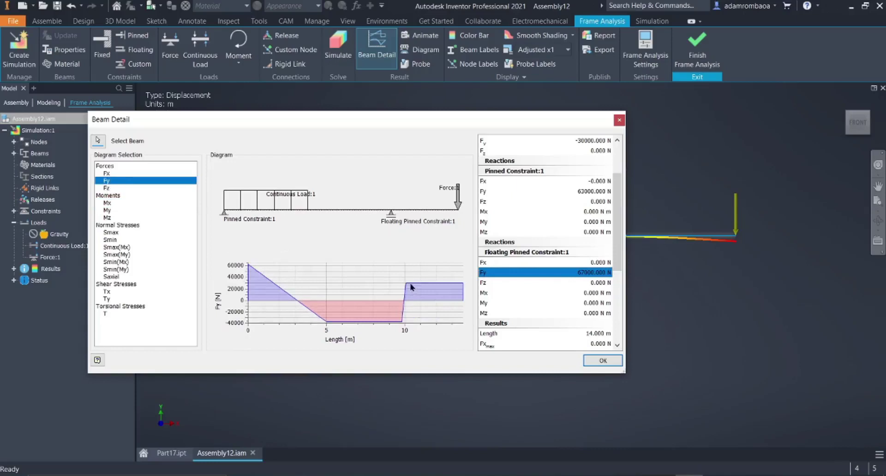
{"action": "left_click", "coordinate": [107, 204]}
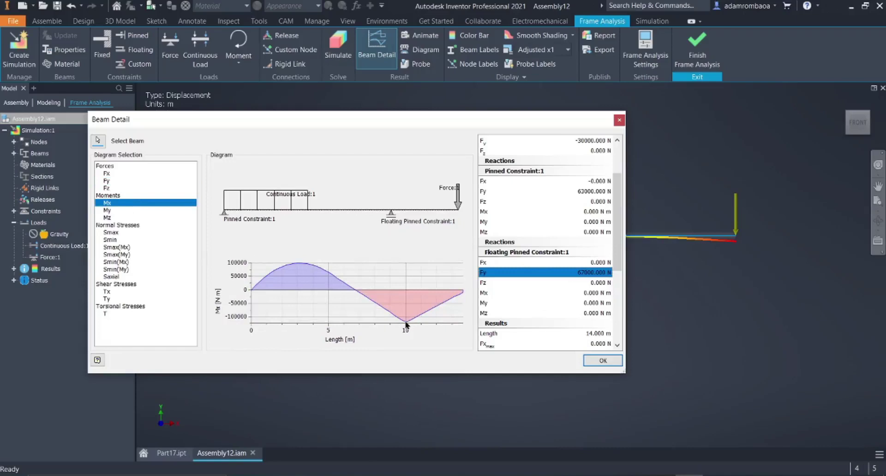
{"action": "left_click_drag", "start_coordinate": [618, 227], "coordinate": [626, 307]}
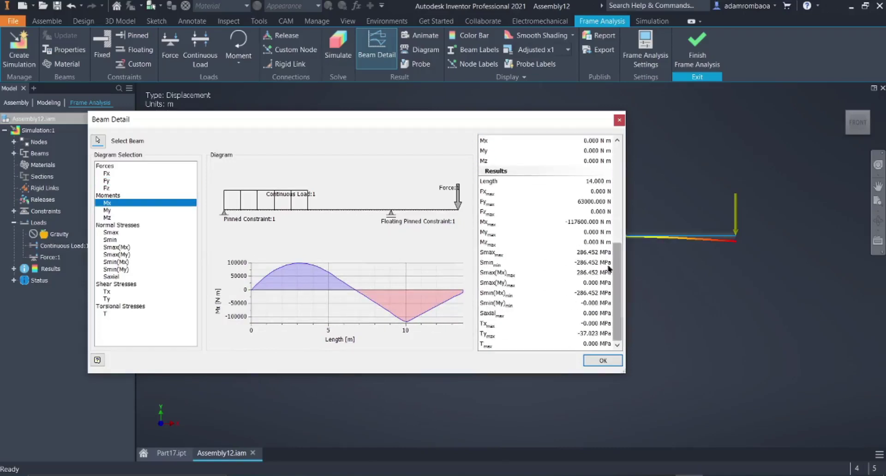
{"action": "left_click", "coordinate": [573, 224]}
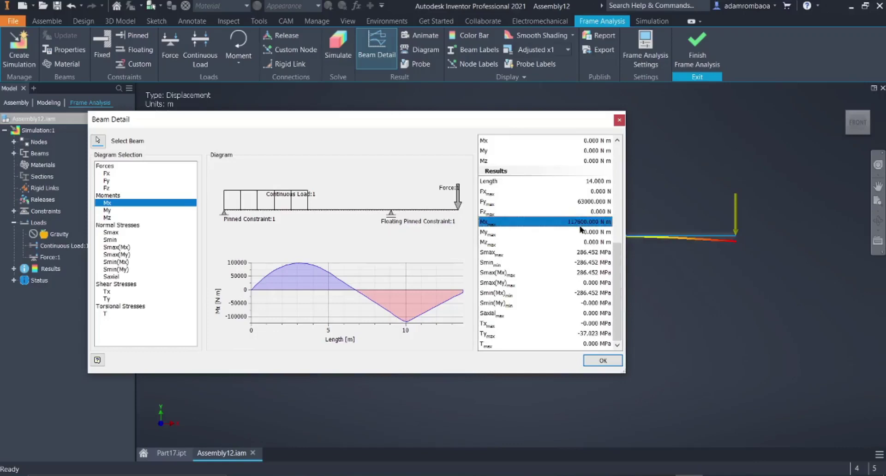
Compare the Mx and Fy diagrams with the reference moment and shear diagrams in Photos, and close the beam details
{"action": "key", "text": "alt+Tab"}
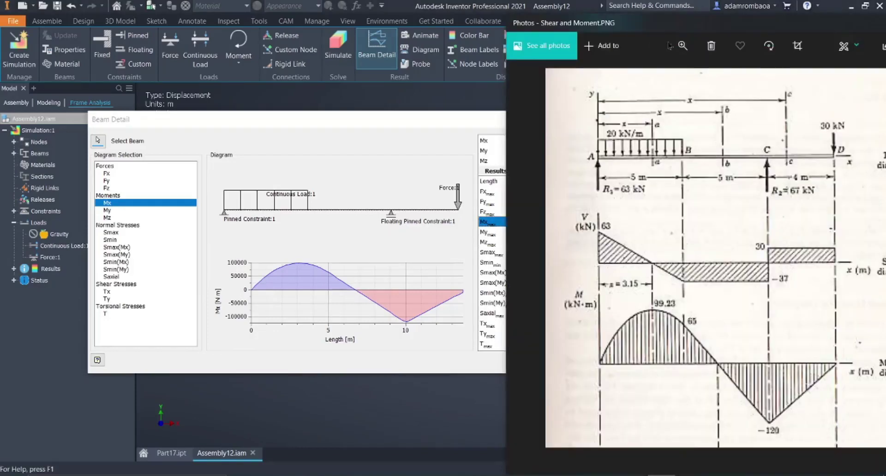
{"action": "left_click_drag", "start_coordinate": [654, 32], "coordinate": [696, 25]}
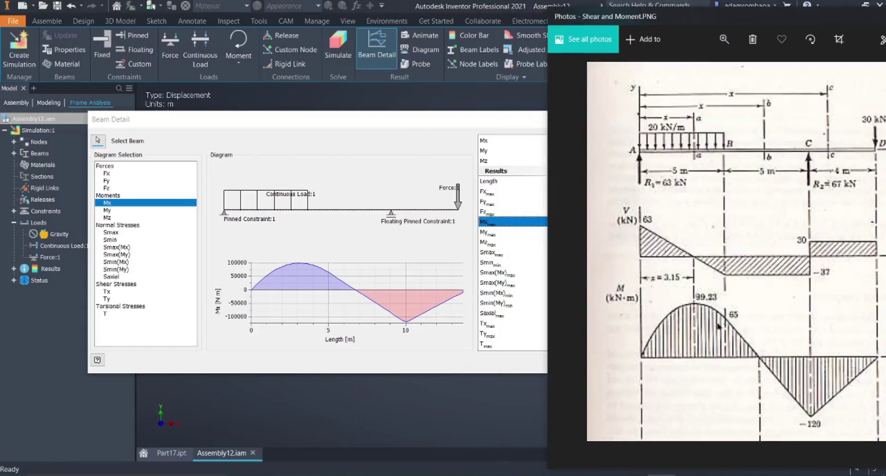
{"action": "left_click", "coordinate": [107, 181]}
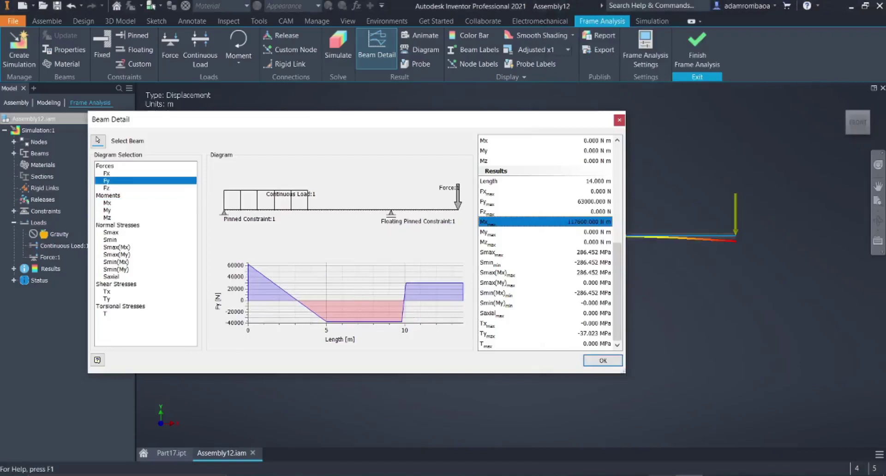
{"action": "key", "text": "alt+Tab"}
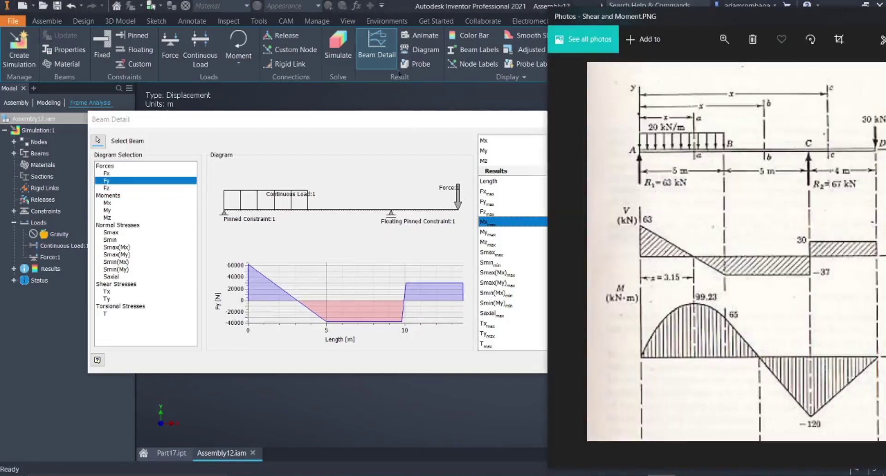
{"action": "left_click", "coordinate": [412, 119]}
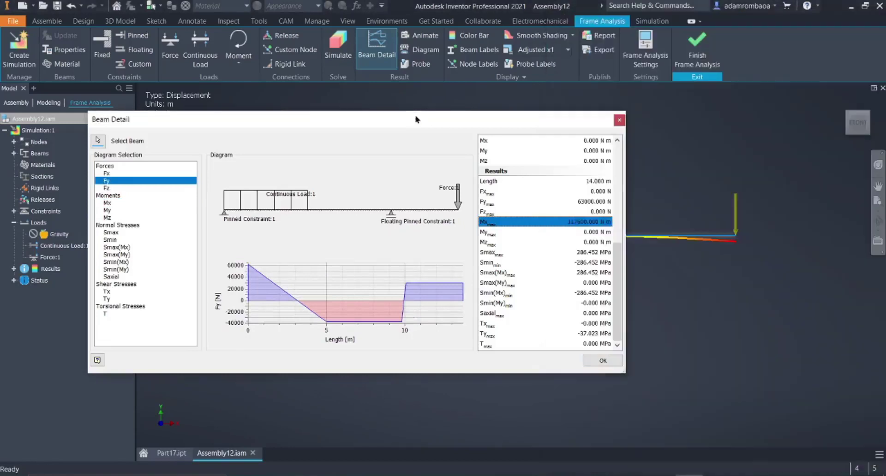
{"action": "left_click", "coordinate": [619, 121]}
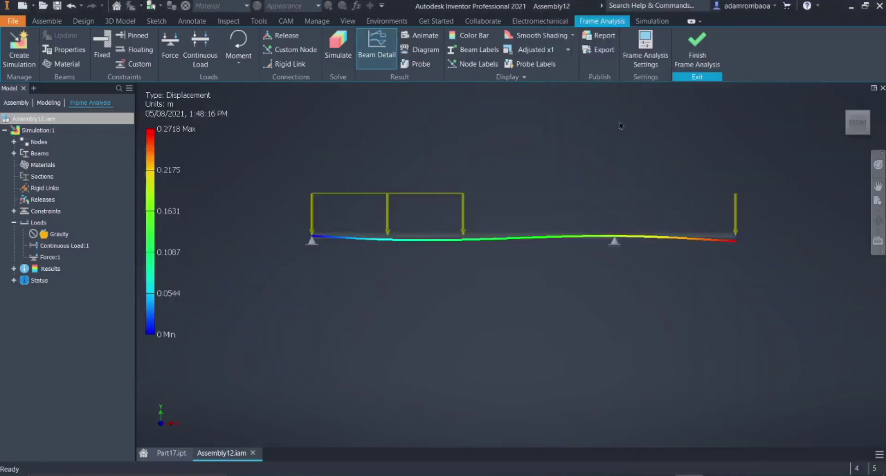
Display the Shear Fy diagram directly on the model for all beams and examine it along the beam
{"action": "left_click", "coordinate": [428, 51]}
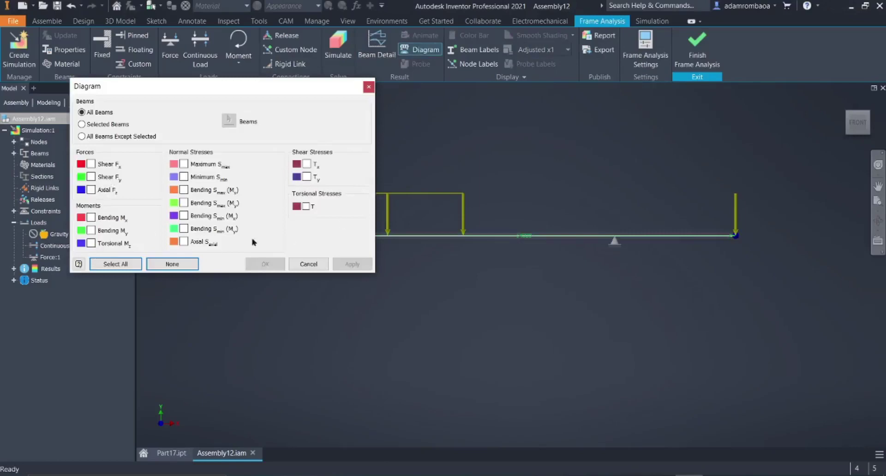
{"action": "left_click", "coordinate": [91, 177]}
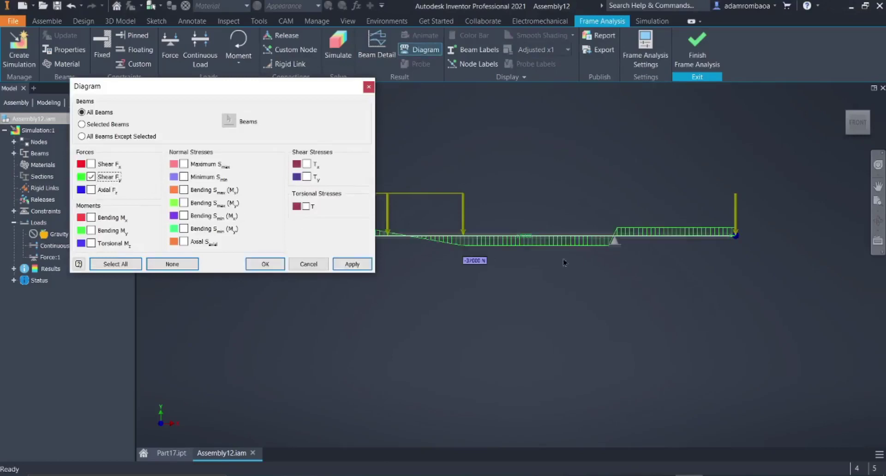
{"action": "scroll", "coordinate": [521, 245], "scroll_direction": "up", "scroll_amount": 3}
{"action": "middle_click_drag", "start_coordinate": [521, 245], "coordinate": [560, 327]}
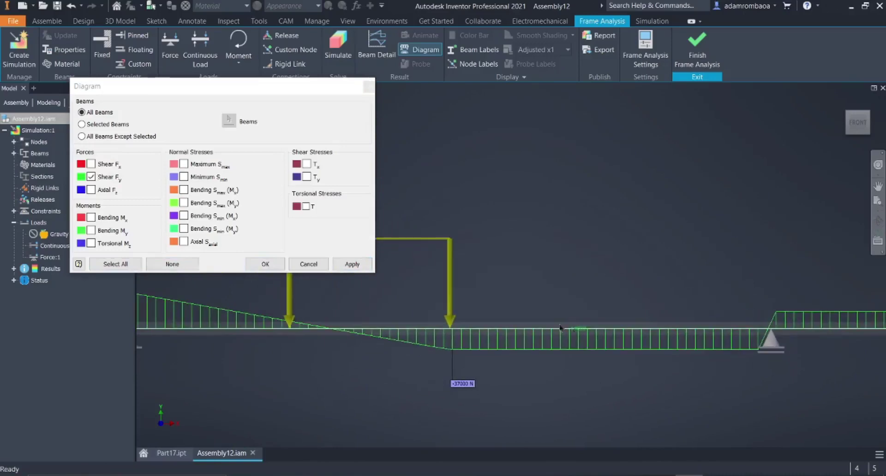
Replace the shear diagram on the model with the Bending Mx diagram for all beams and confirm the display
{"action": "left_click", "coordinate": [91, 176]}
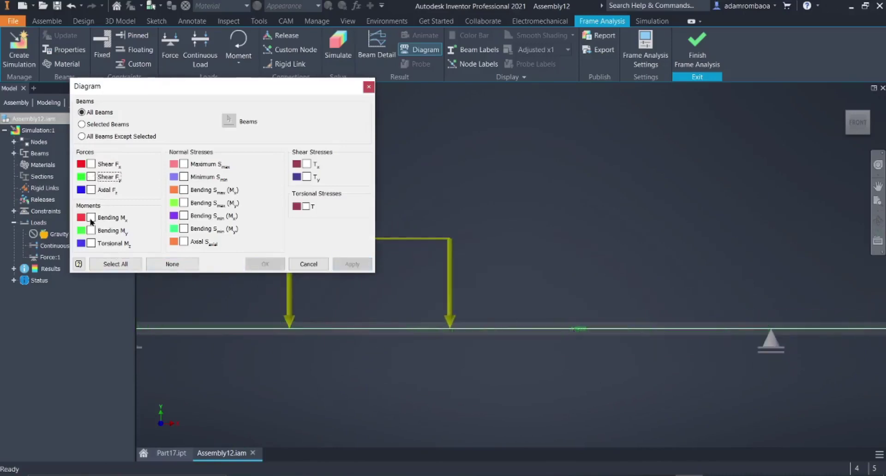
{"action": "left_click", "coordinate": [91, 218]}
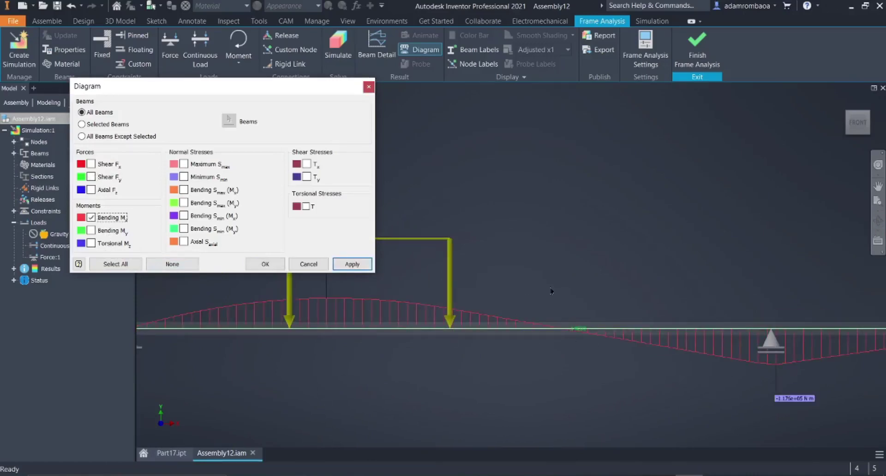
{"action": "scroll", "coordinate": [594, 257], "scroll_direction": "up", "scroll_amount": 2}
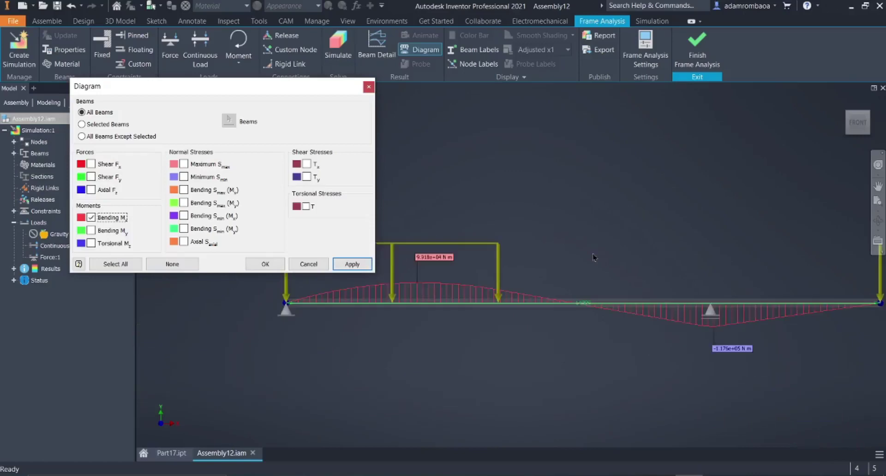
{"action": "middle_click_drag", "start_coordinate": [626, 259], "coordinate": [495, 279]}
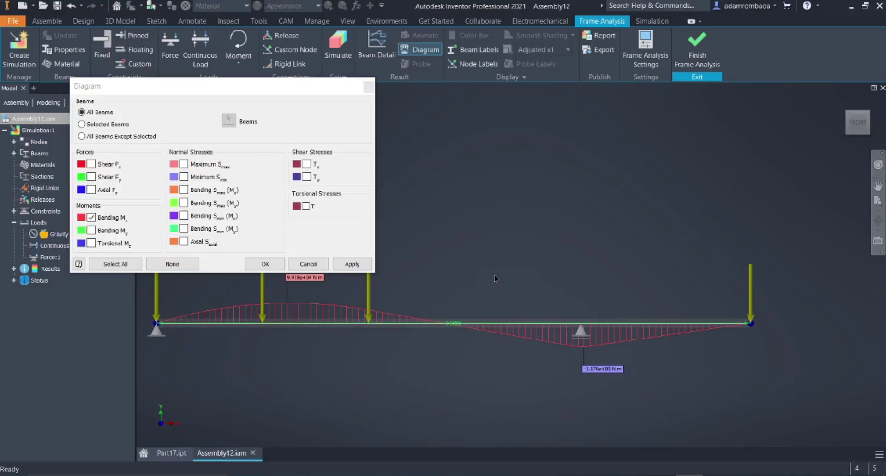
{"action": "left_click", "coordinate": [265, 264]}
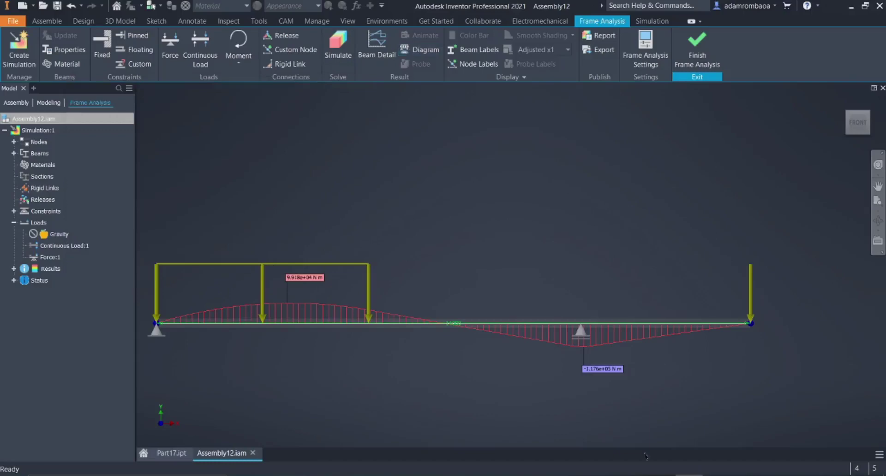